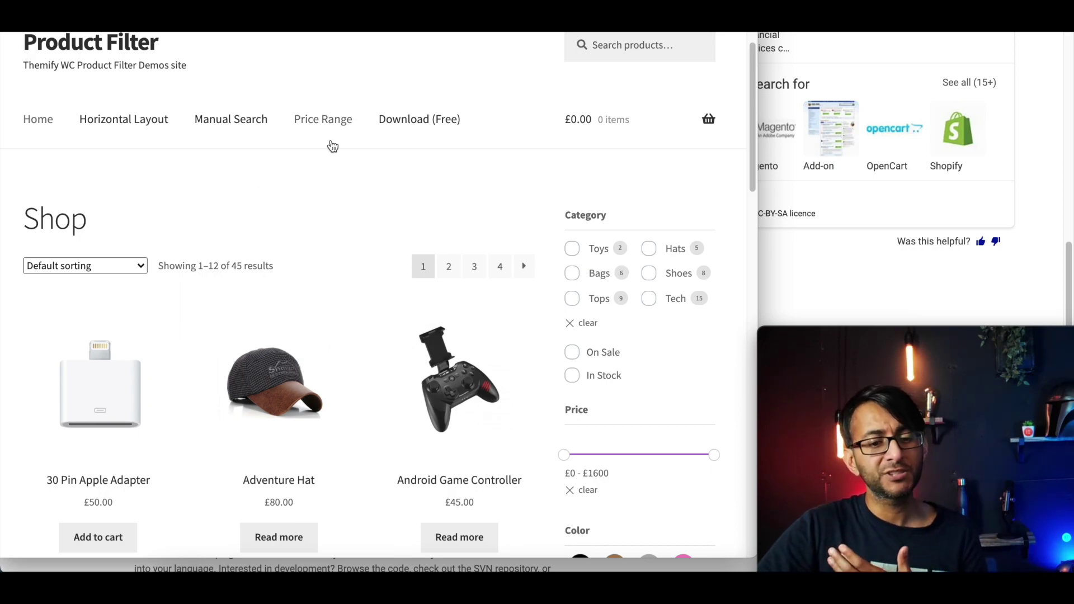
Step: Scroll through the demo shop's sidebar filters to review them
{"action": "scroll", "coordinate": [613, 358], "scroll_direction": "down", "scroll_amount": 6}
{"action": "scroll", "coordinate": [620, 333], "scroll_direction": "up", "scroll_amount": 2}
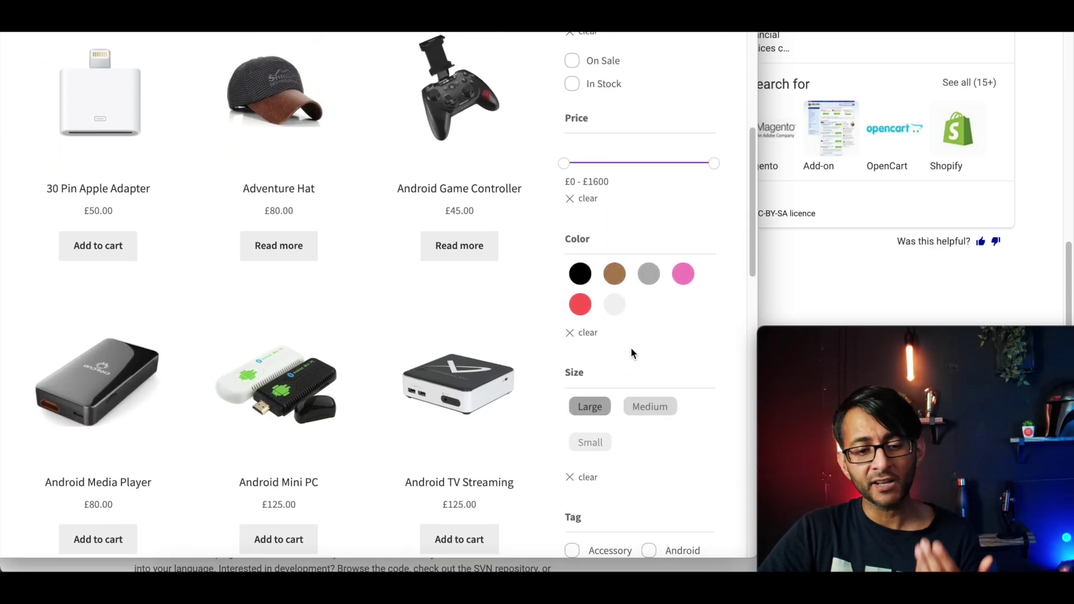
{"action": "scroll", "coordinate": [630, 350], "scroll_direction": "down", "scroll_amount": 4}
{"action": "scroll", "coordinate": [637, 355], "scroll_direction": "down", "scroll_amount": 2}
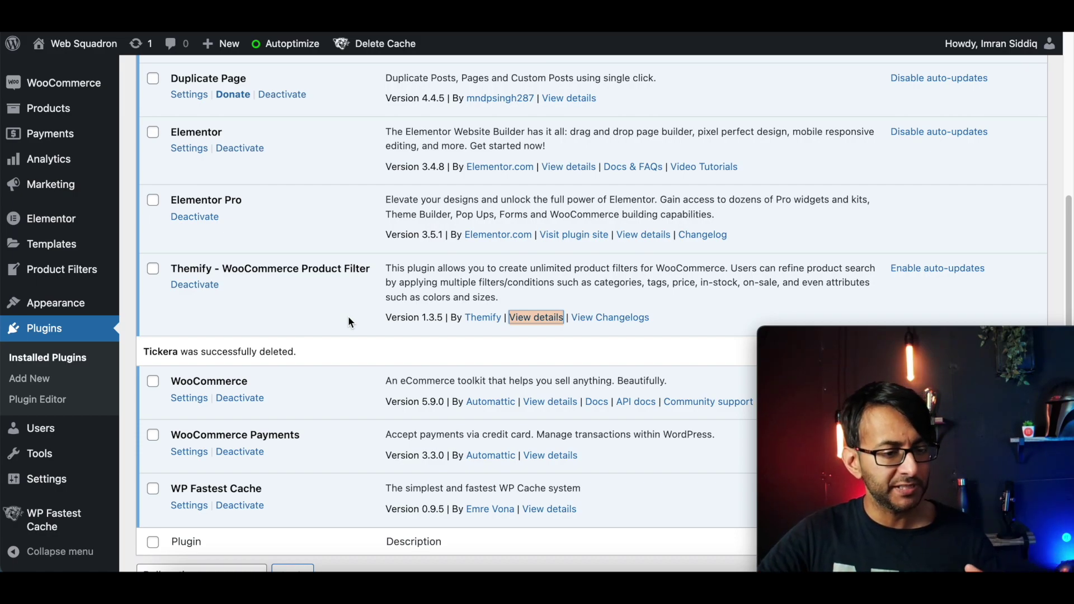
Step: Delete the existing Filter1 filter from the Product Filters list
{"action": "mouse_move", "coordinate": [70, 277]}
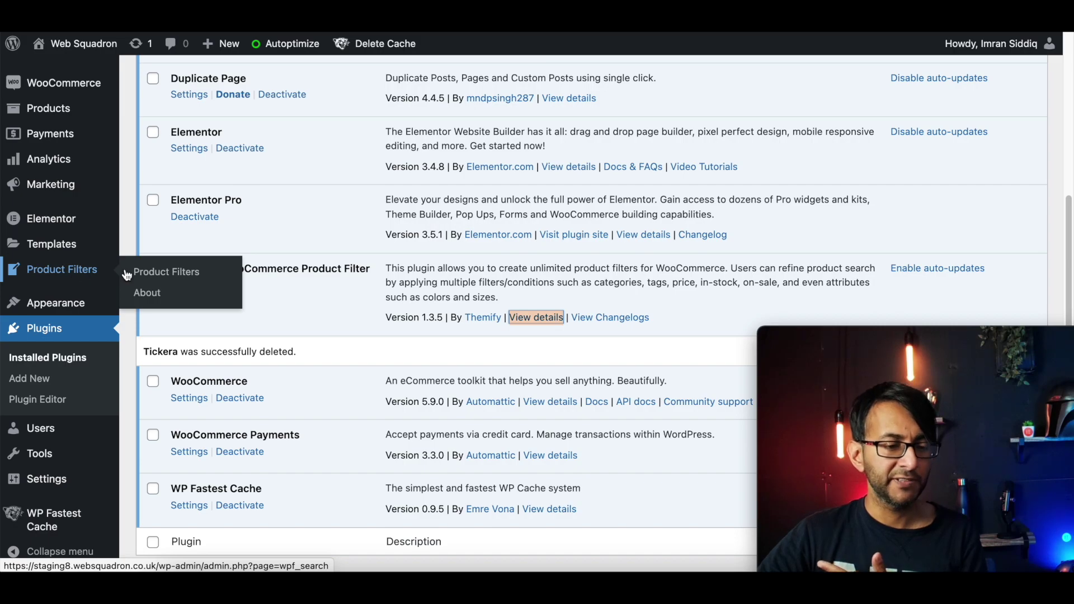
{"action": "left_click", "coordinate": [157, 273]}
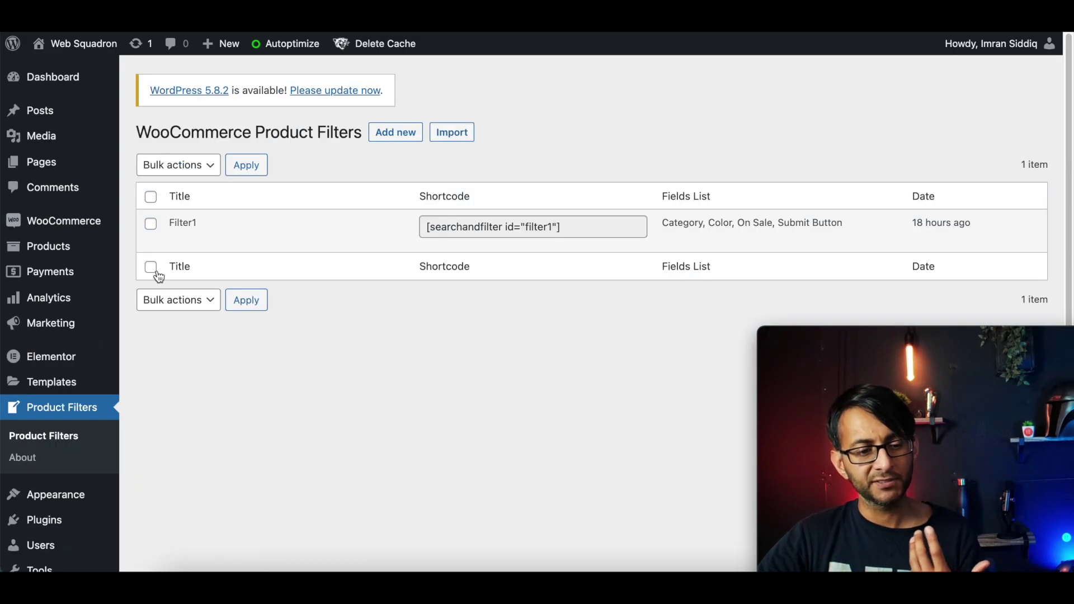
{"action": "mouse_move", "coordinate": [223, 246]}
{"action": "left_click", "coordinate": [247, 241]}
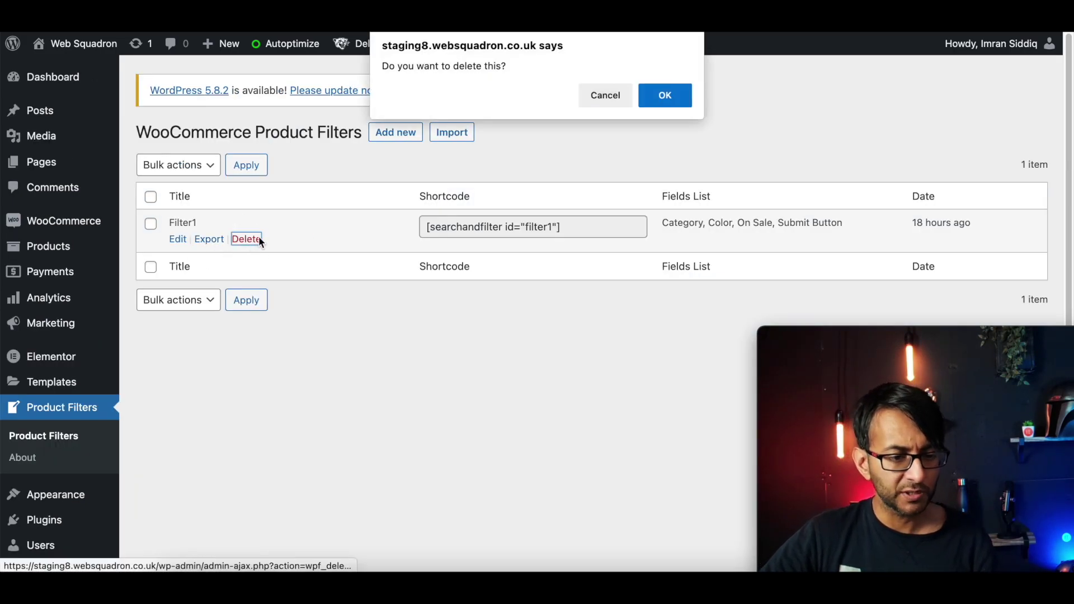
{"action": "left_click", "coordinate": [665, 95]}
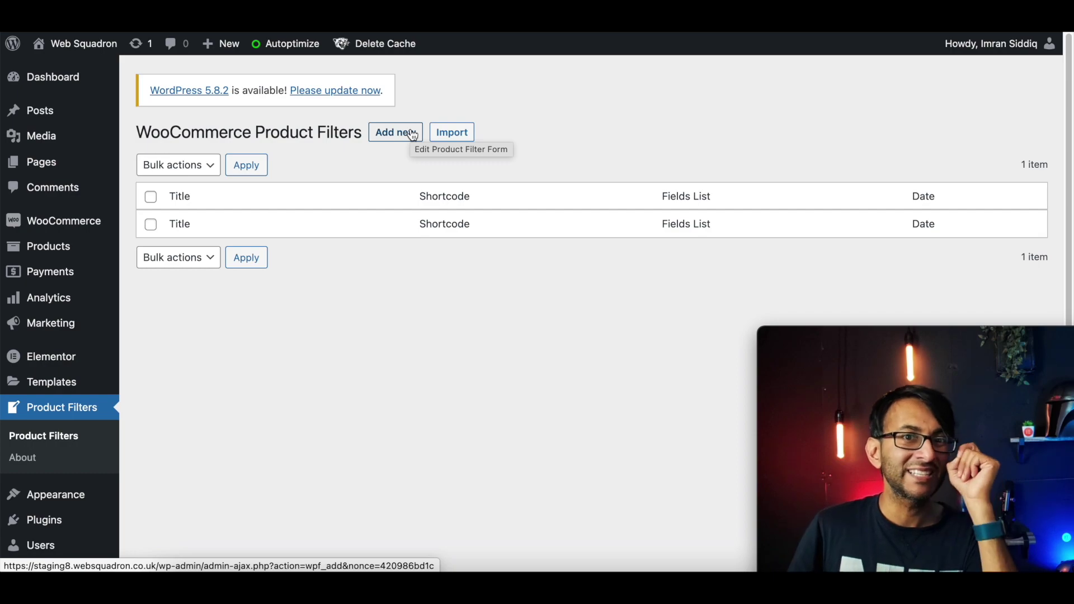
Step: Start a new product filter form titled Filtermobile
{"action": "left_click", "coordinate": [413, 136]}
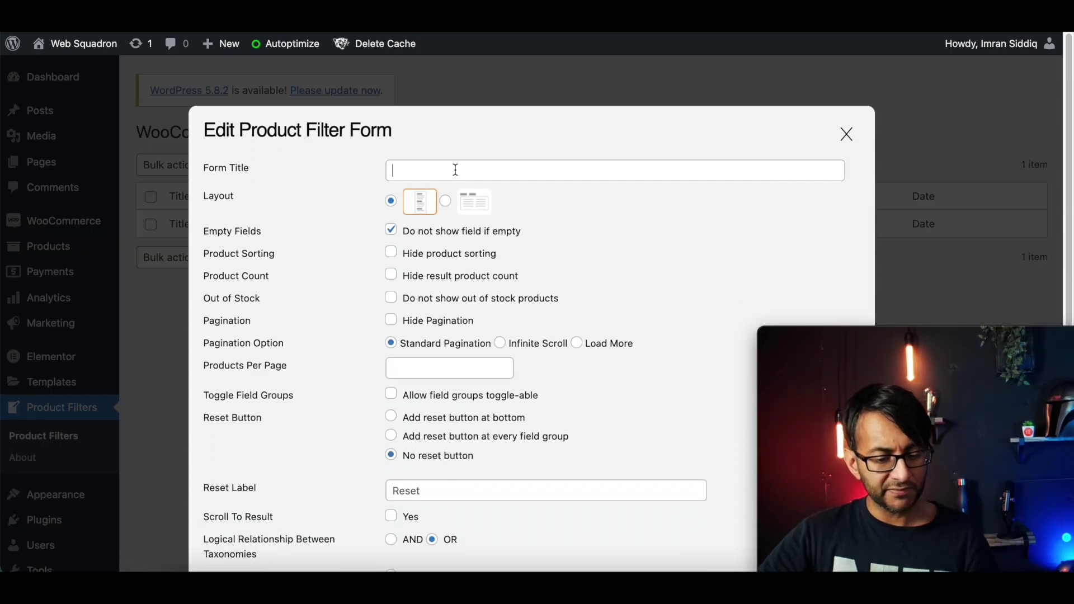
{"action": "left_click", "coordinate": [456, 170]}
{"action": "type", "text": "Fil"}
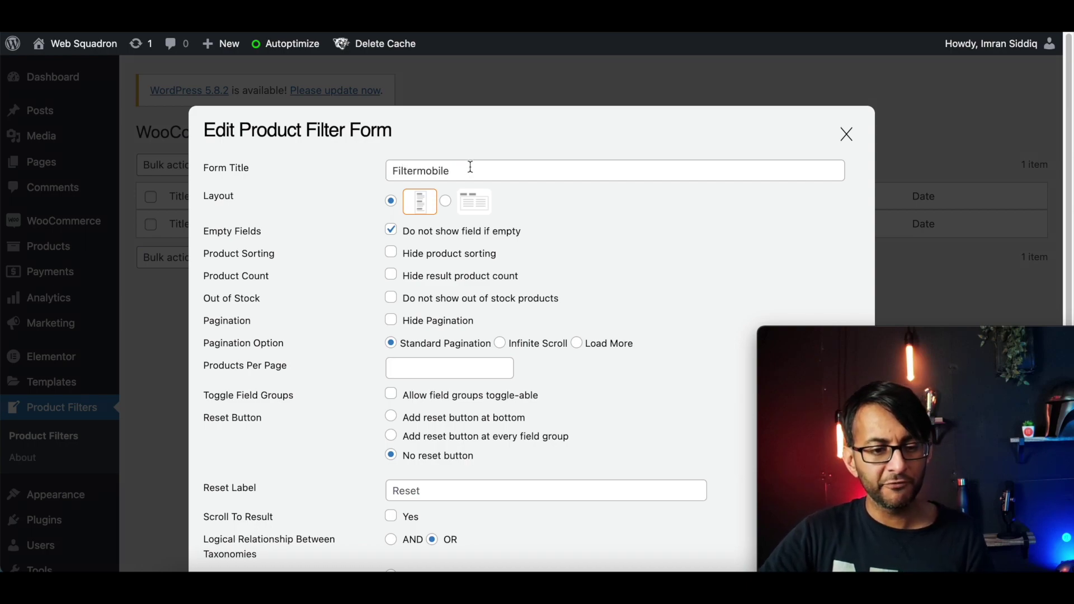
{"action": "type", "text": "termobile"}
{"action": "left_click_drag", "start_coordinate": [491, 168], "coordinate": [365, 162]}
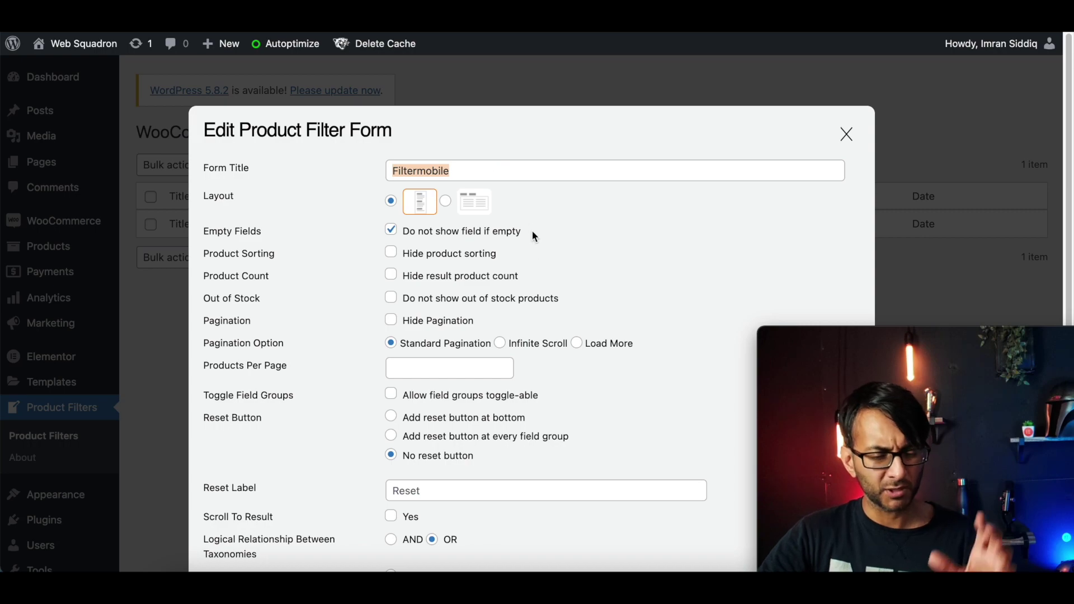
Step: Try the horizontal layout, then keep the vertical layout and default options
{"action": "scroll", "coordinate": [593, 232], "scroll_direction": "down", "scroll_amount": 1}
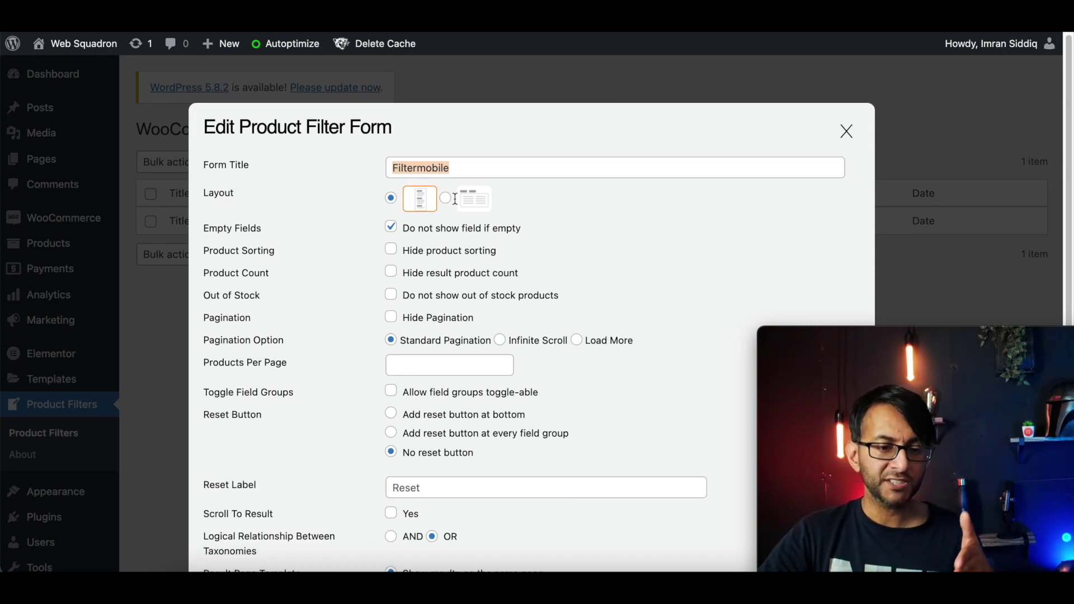
{"action": "left_click", "coordinate": [452, 198]}
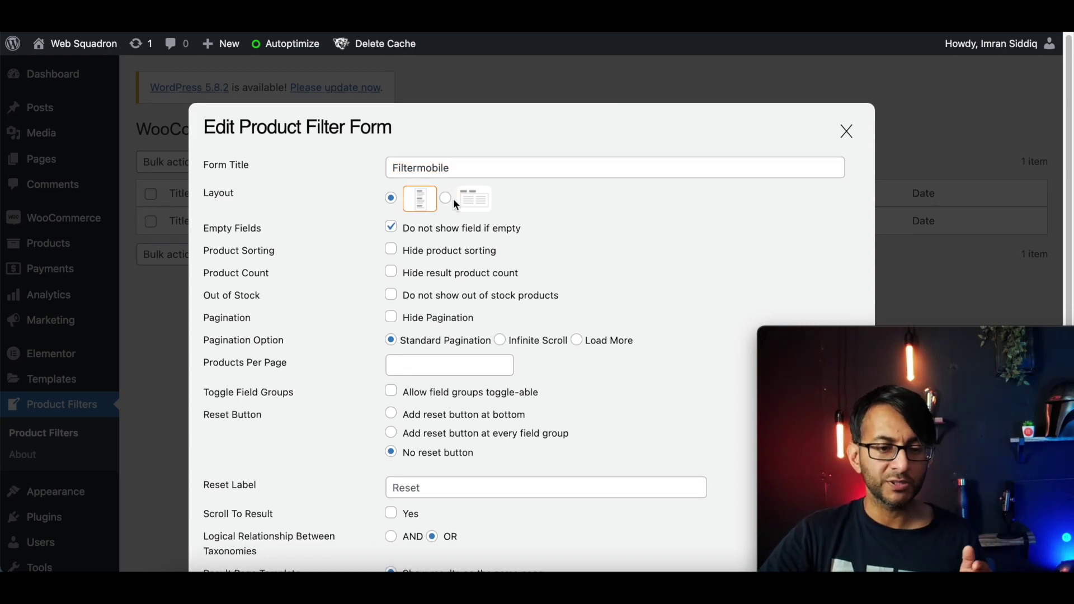
{"action": "left_click", "coordinate": [393, 199]}
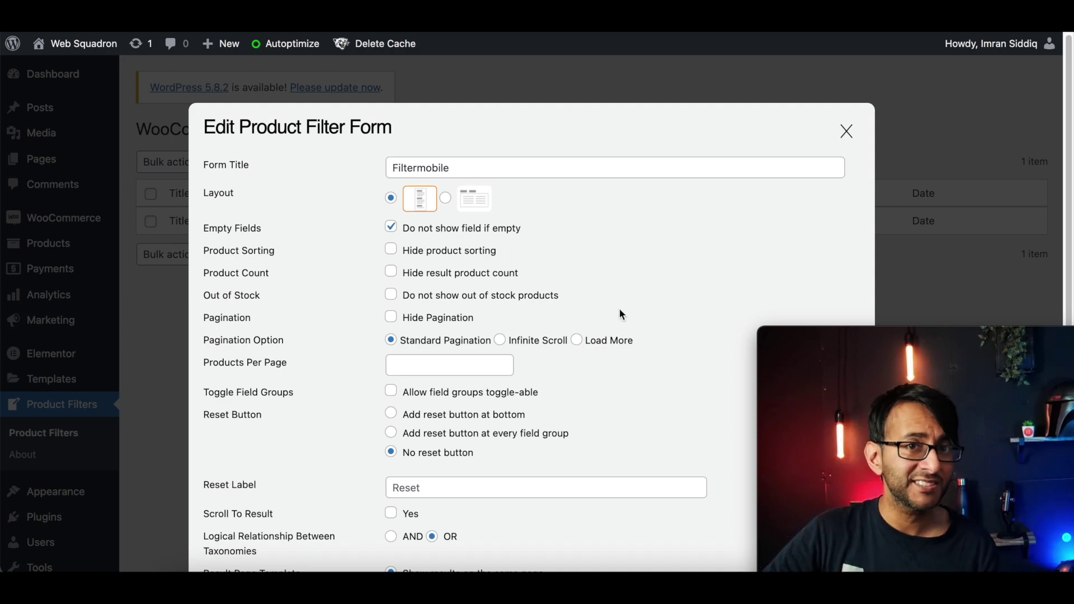
{"action": "scroll", "coordinate": [572, 343], "scroll_direction": "down", "scroll_amount": 3}
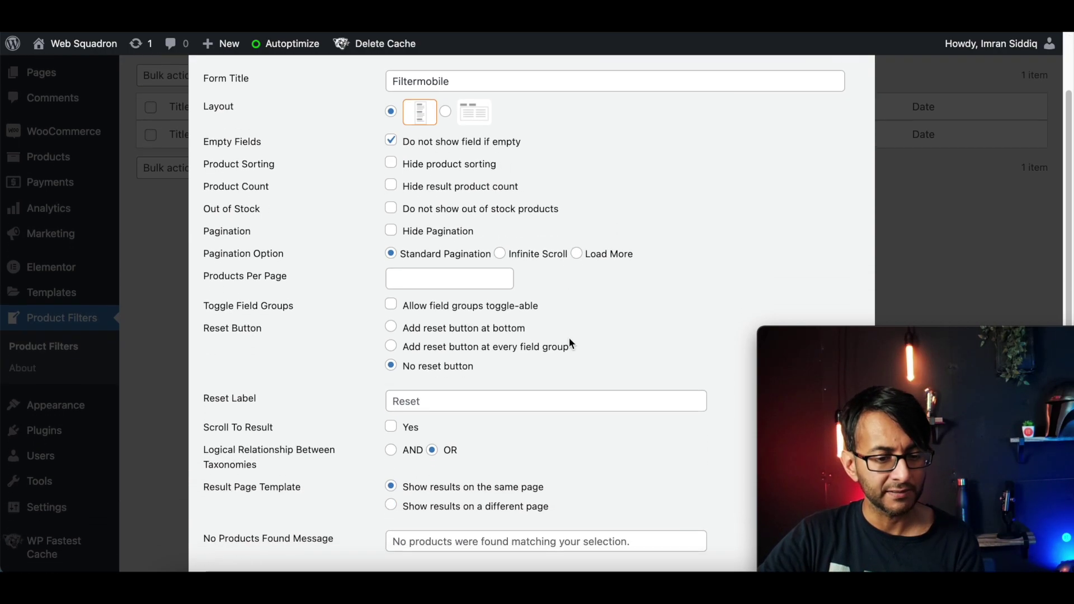
{"action": "scroll", "coordinate": [570, 339], "scroll_direction": "down", "scroll_amount": 6}
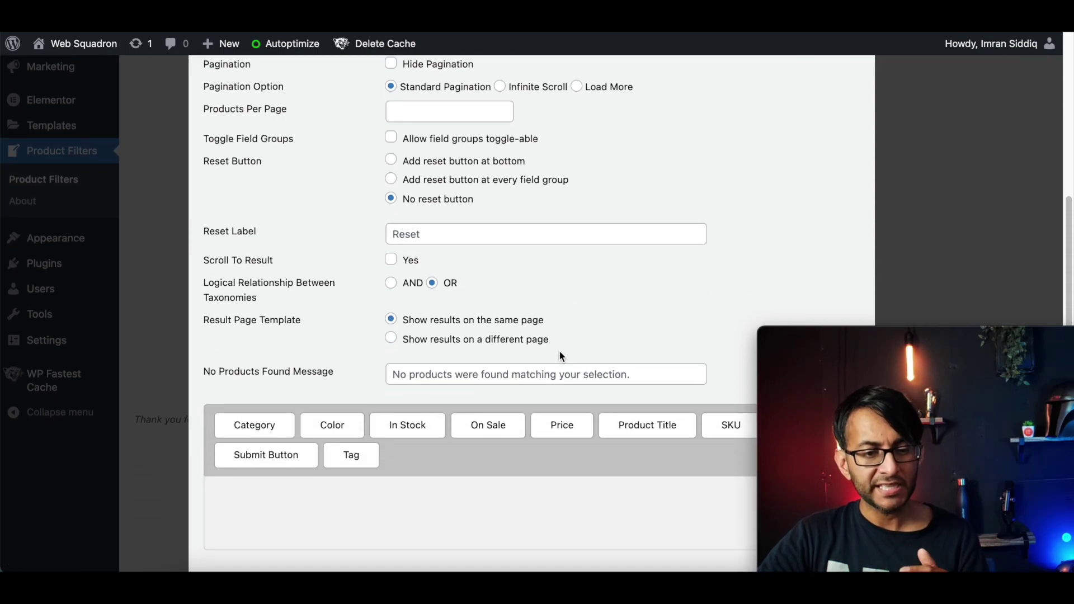
{"action": "scroll", "coordinate": [561, 356], "scroll_direction": "down", "scroll_amount": 1}
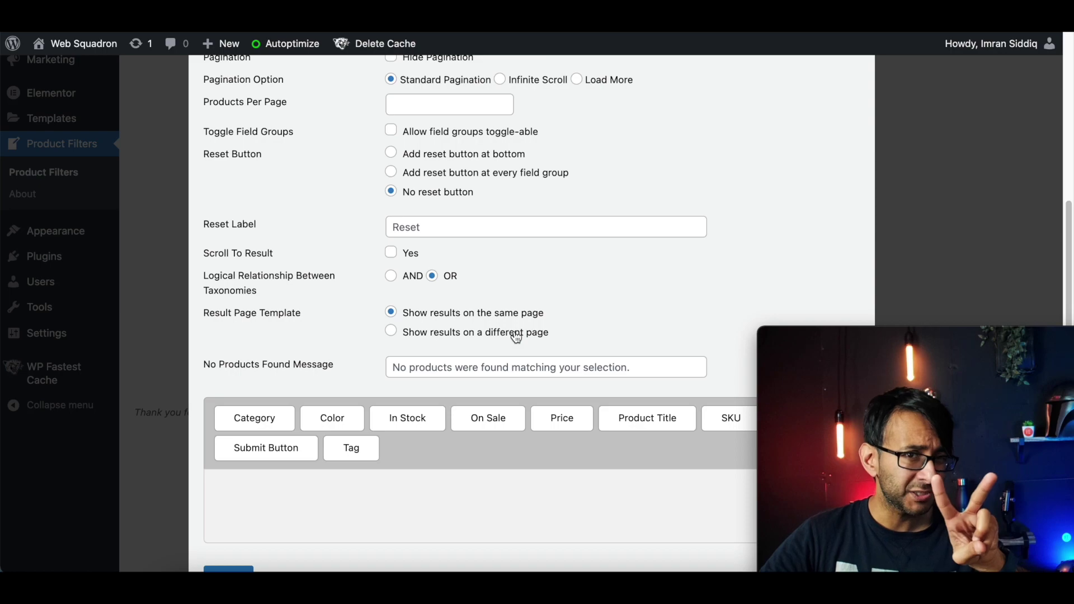
{"action": "scroll", "coordinate": [523, 334], "scroll_direction": "down", "scroll_amount": 3}
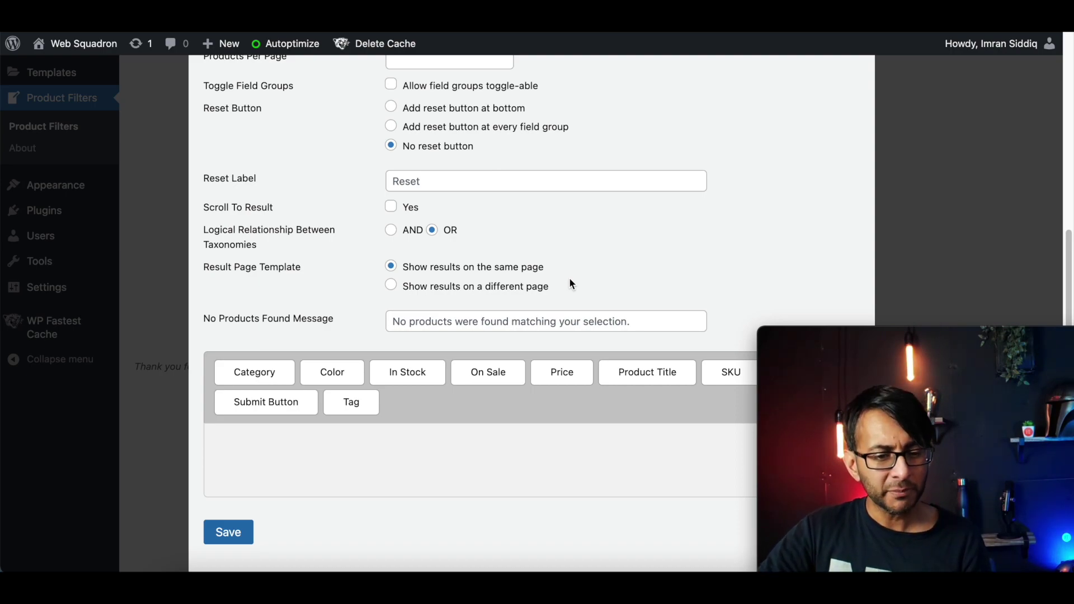
Step: Show filter results on a different page, choosing Shop as that page
{"action": "left_click", "coordinate": [490, 286]}
{"action": "left_click", "coordinate": [462, 332]}
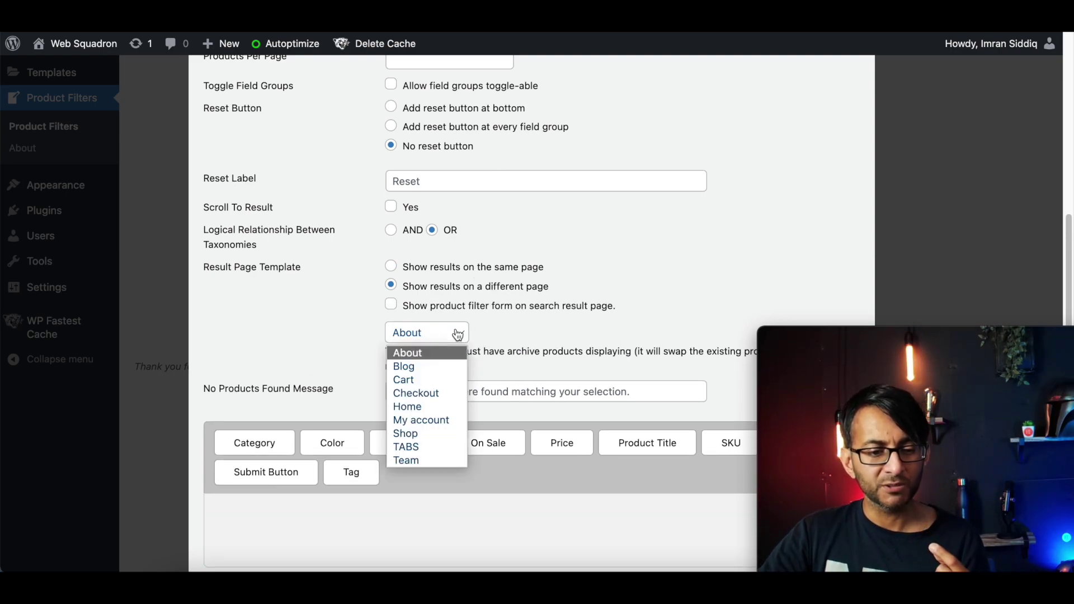
{"action": "left_click", "coordinate": [419, 435]}
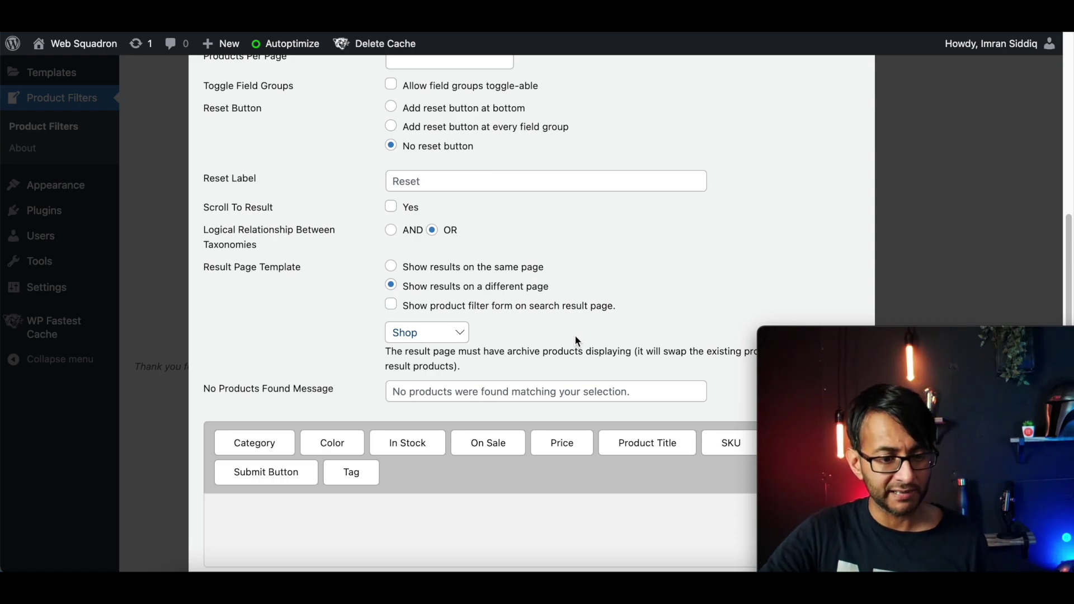
{"action": "scroll", "coordinate": [401, 473], "scroll_direction": "down", "scroll_amount": 2}
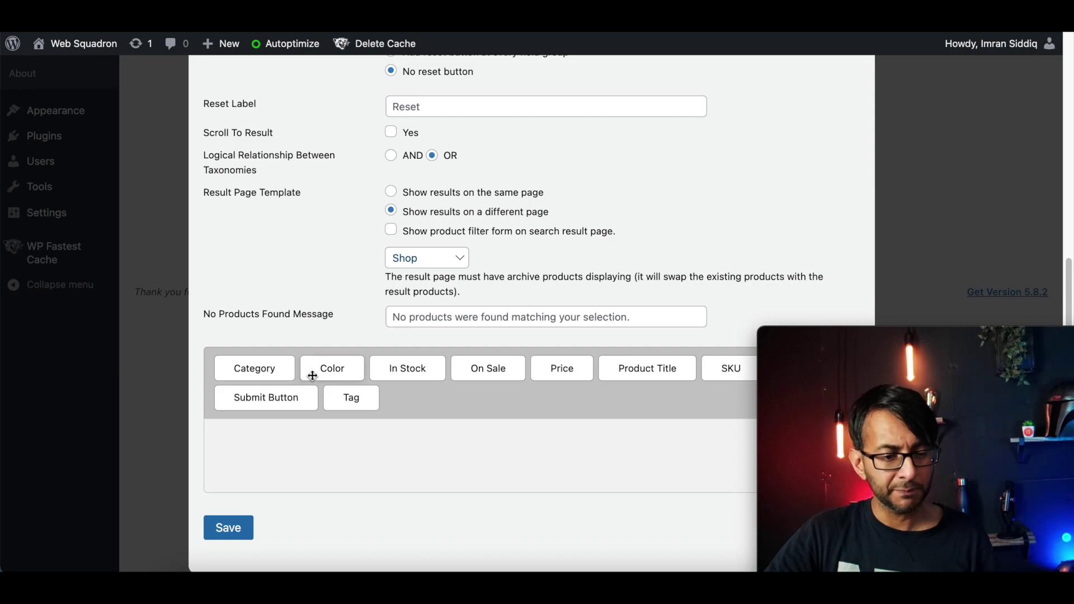
Step: Add In Stock, Price, Color and Submit Button fields to the form, in that order
{"action": "left_click_drag", "start_coordinate": [332, 368], "coordinate": [280, 442]}
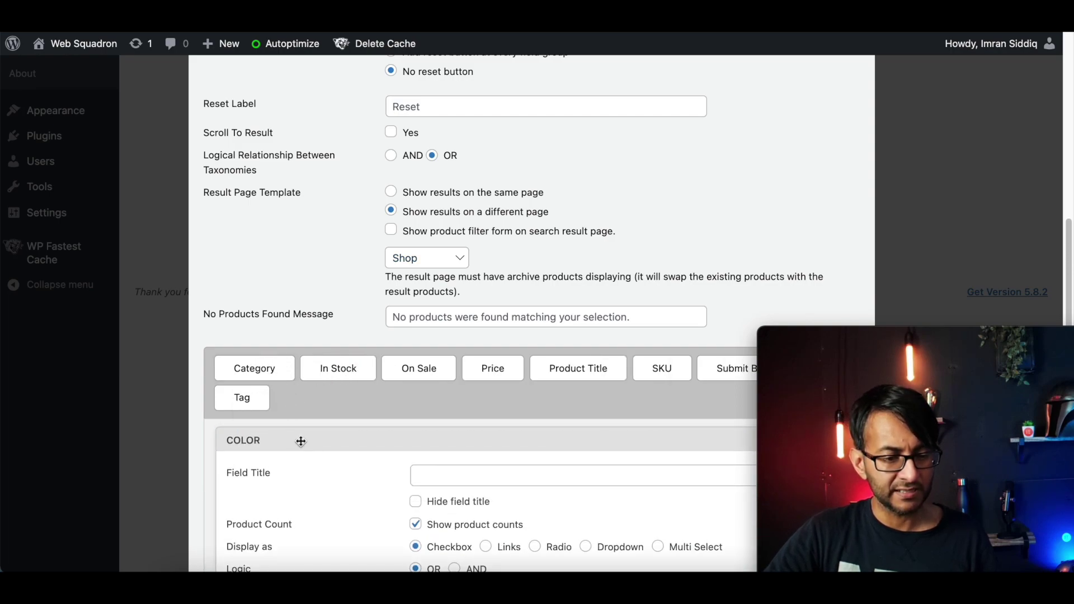
{"action": "left_click_drag", "start_coordinate": [880, 345], "coordinate": [901, 47]}
{"action": "left_click", "coordinate": [810, 441]}
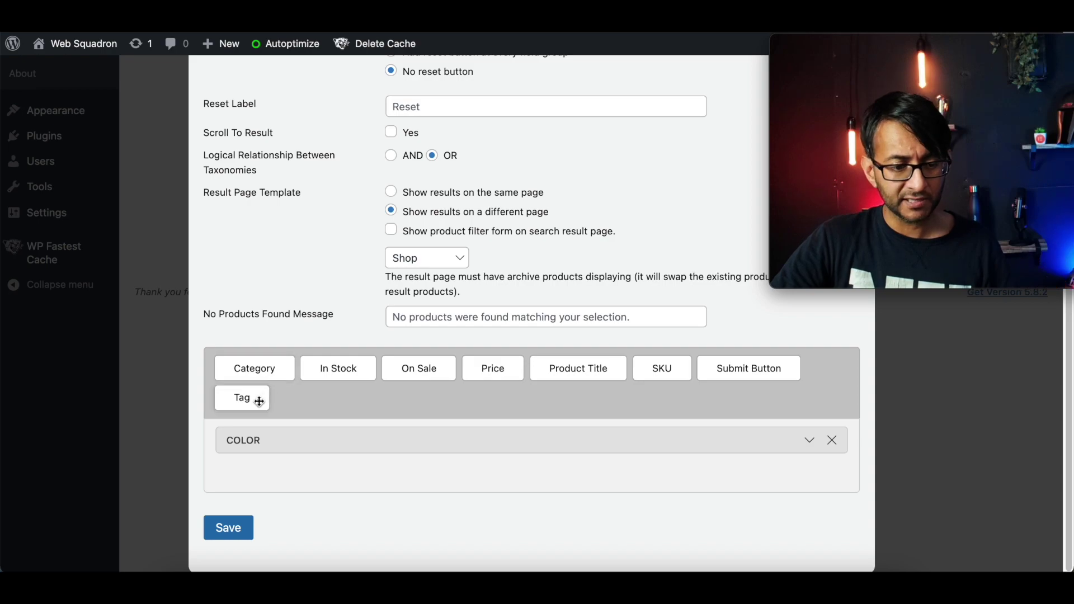
{"action": "left_click_drag", "start_coordinate": [349, 370], "coordinate": [294, 436]}
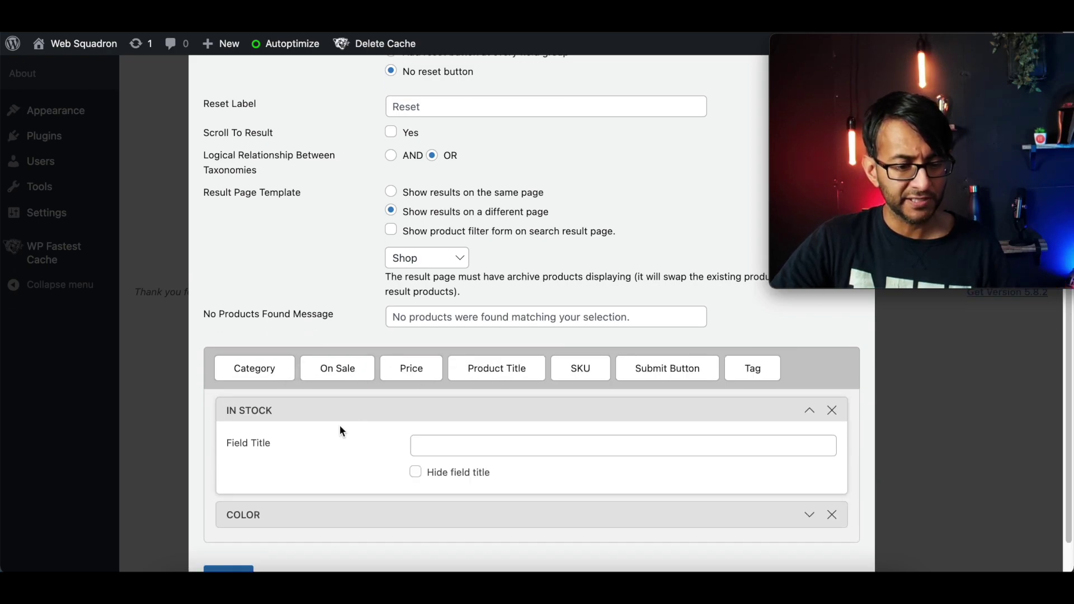
{"action": "left_click", "coordinate": [809, 410]}
{"action": "left_click_drag", "start_coordinate": [683, 388], "coordinate": [427, 478]}
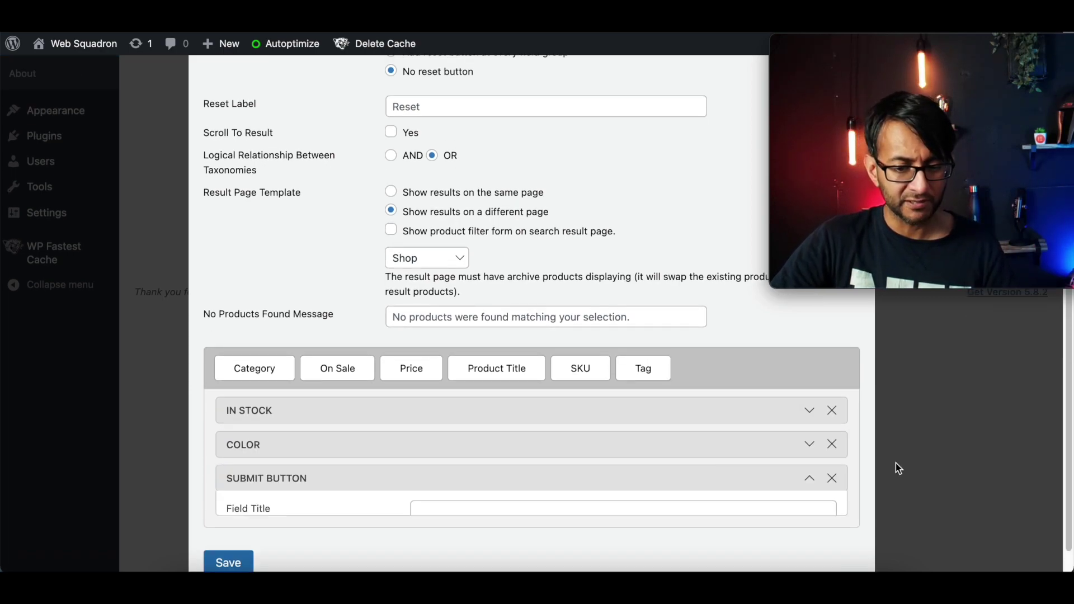
{"action": "left_click", "coordinate": [809, 480]}
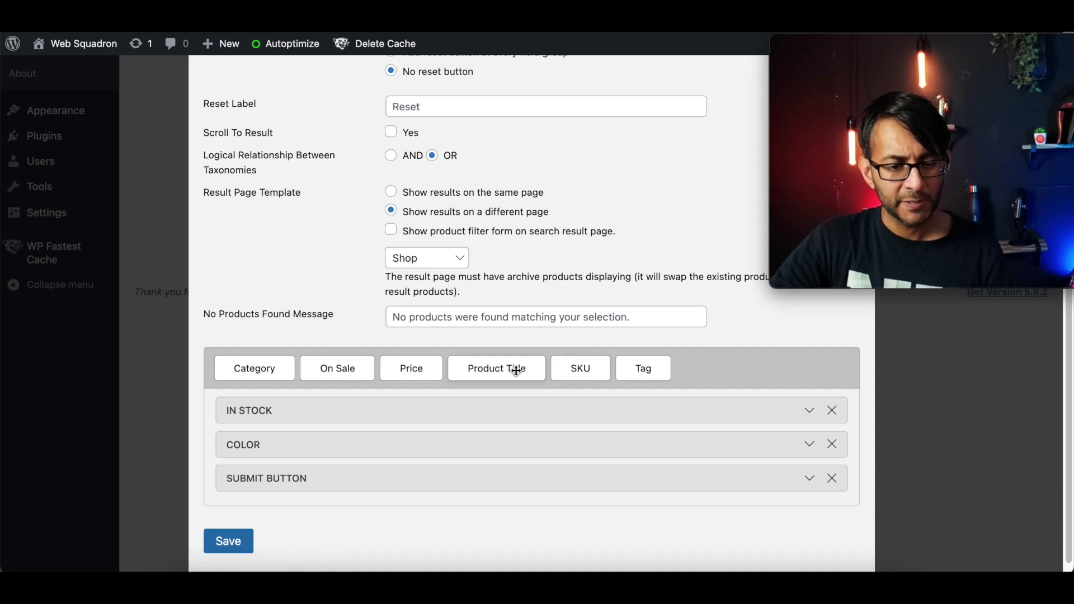
{"action": "left_click_drag", "start_coordinate": [399, 358], "coordinate": [308, 447]}
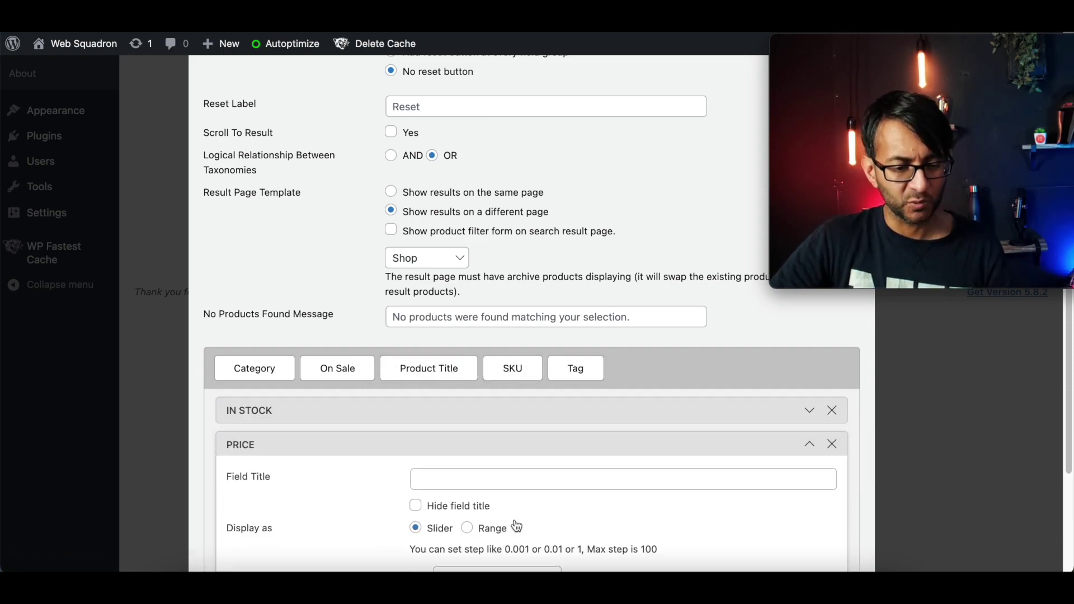
{"action": "left_click", "coordinate": [809, 446]}
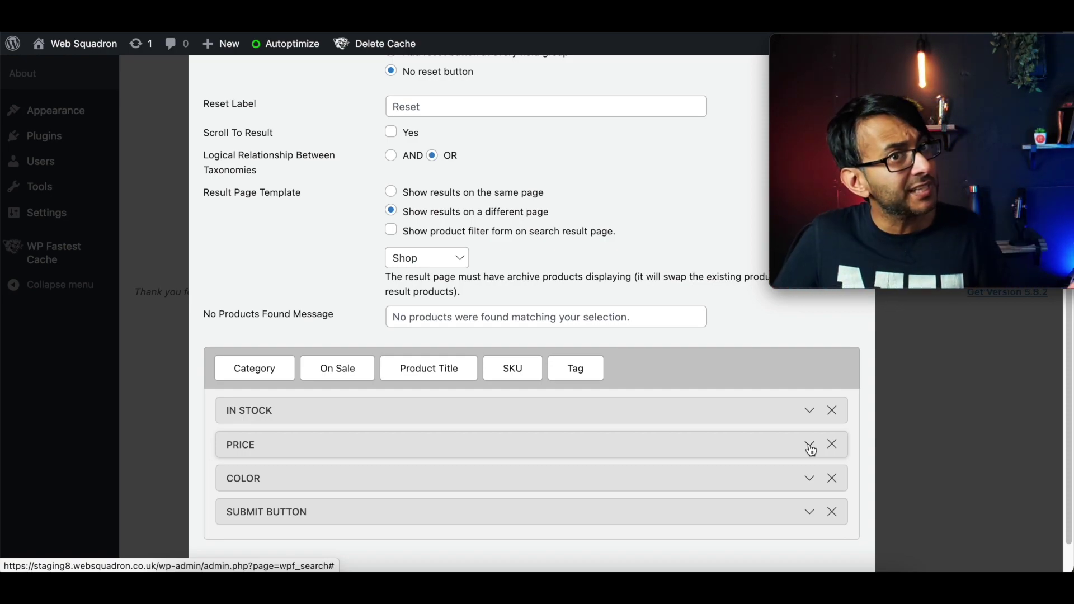
{"action": "scroll", "coordinate": [369, 425], "scroll_direction": "down", "scroll_amount": 2}
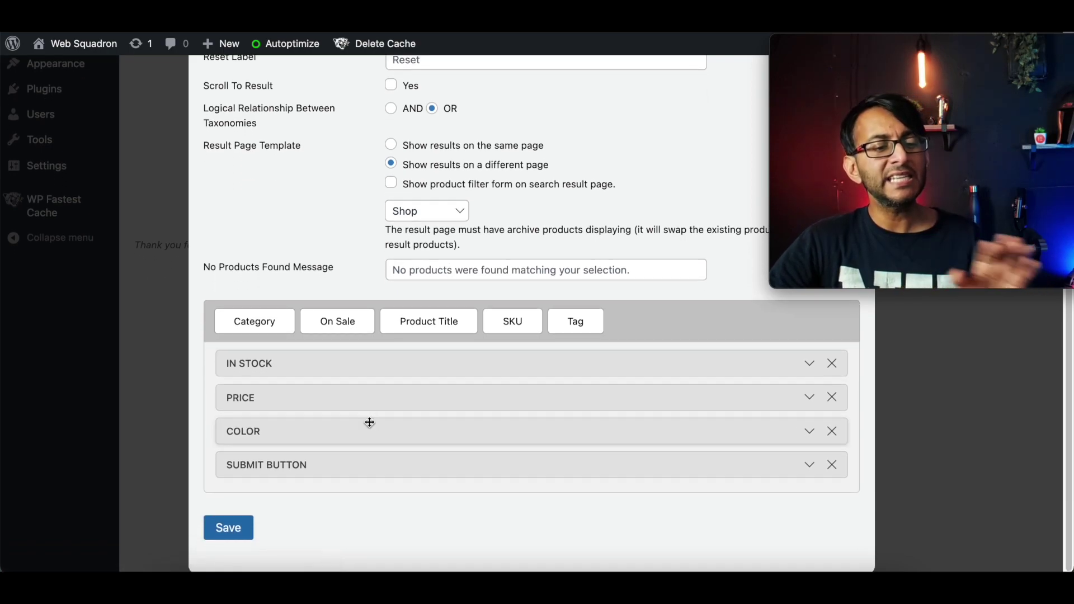
Step: Expand the Color field settings, try colour icons, then turn them back off
{"action": "left_click", "coordinate": [811, 441]}
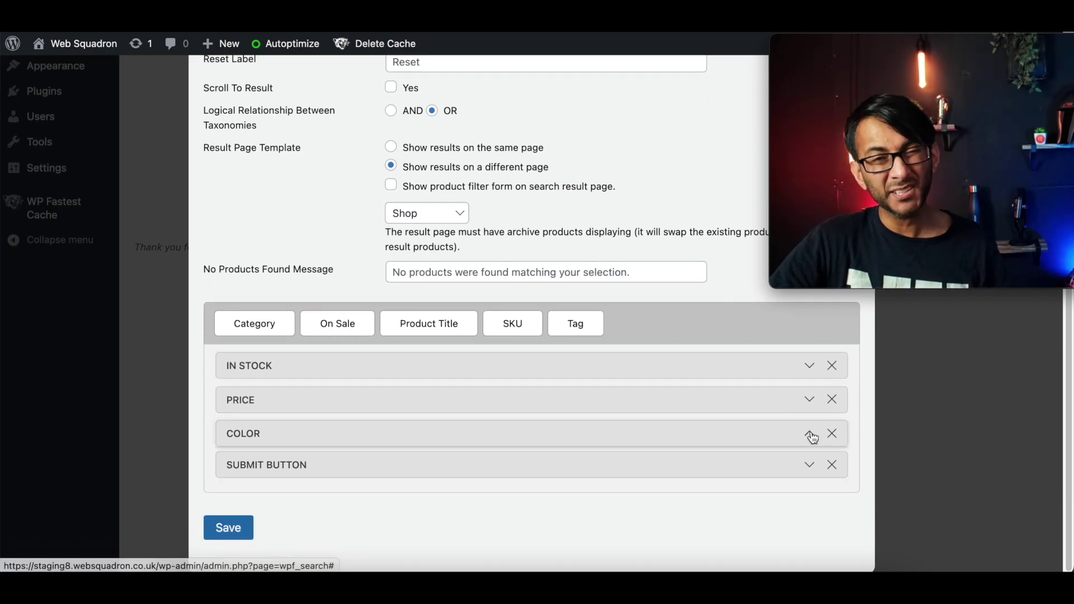
{"action": "scroll", "coordinate": [719, 410], "scroll_direction": "up", "scroll_amount": 1}
{"action": "scroll", "coordinate": [642, 472], "scroll_direction": "down", "scroll_amount": 10}
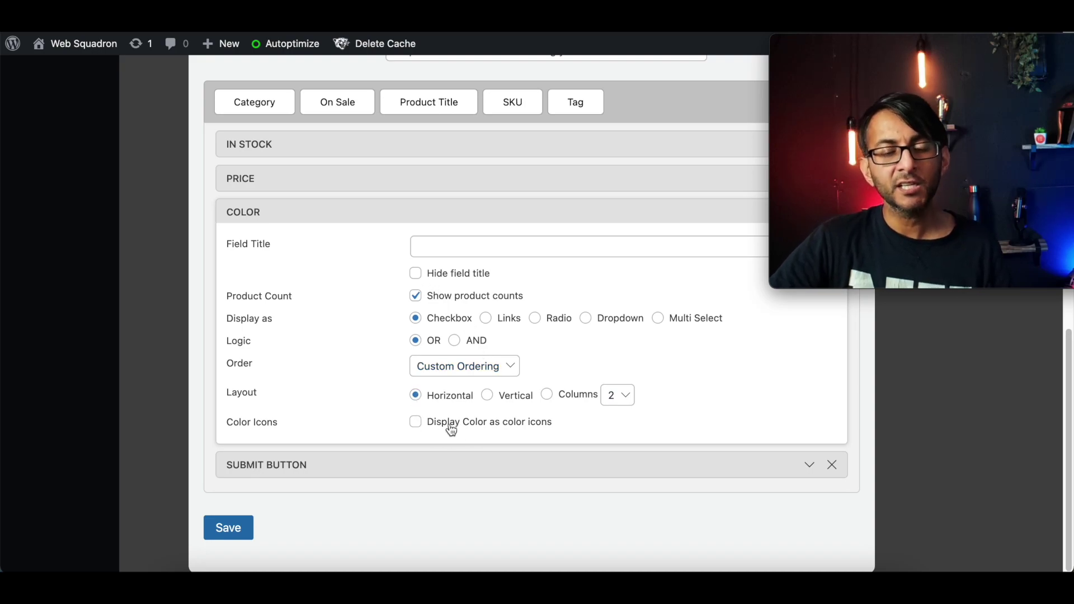
{"action": "left_click", "coordinate": [431, 429]}
{"action": "scroll", "coordinate": [518, 473], "scroll_direction": "down", "scroll_amount": 3}
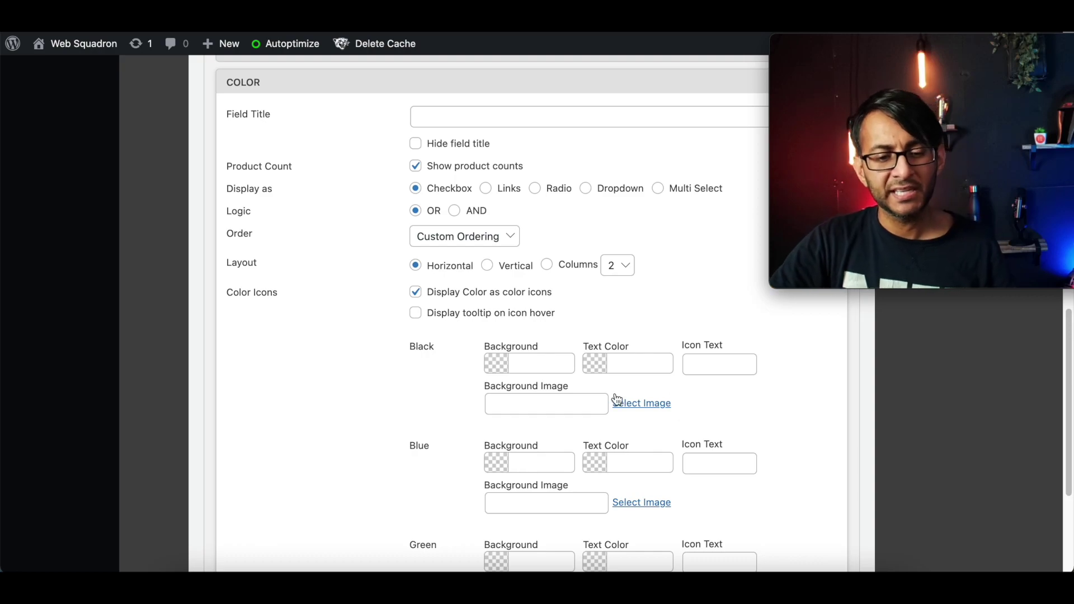
{"action": "left_click", "coordinate": [417, 295]}
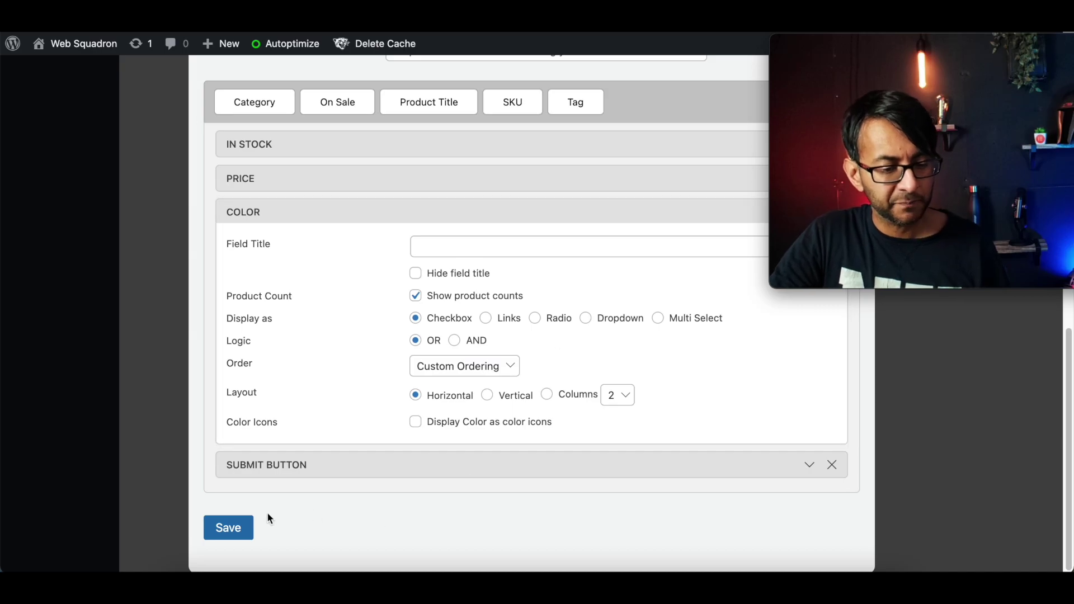
Step: Save the Filtermobile filter form
{"action": "left_click", "coordinate": [225, 528]}
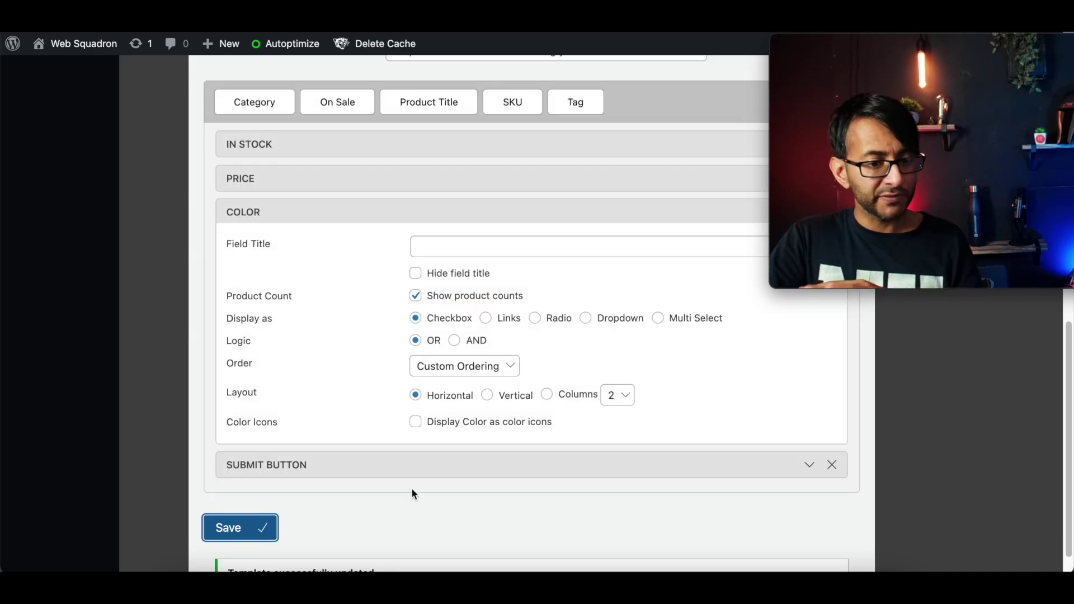
{"action": "scroll", "coordinate": [450, 374], "scroll_direction": "up", "scroll_amount": 10}
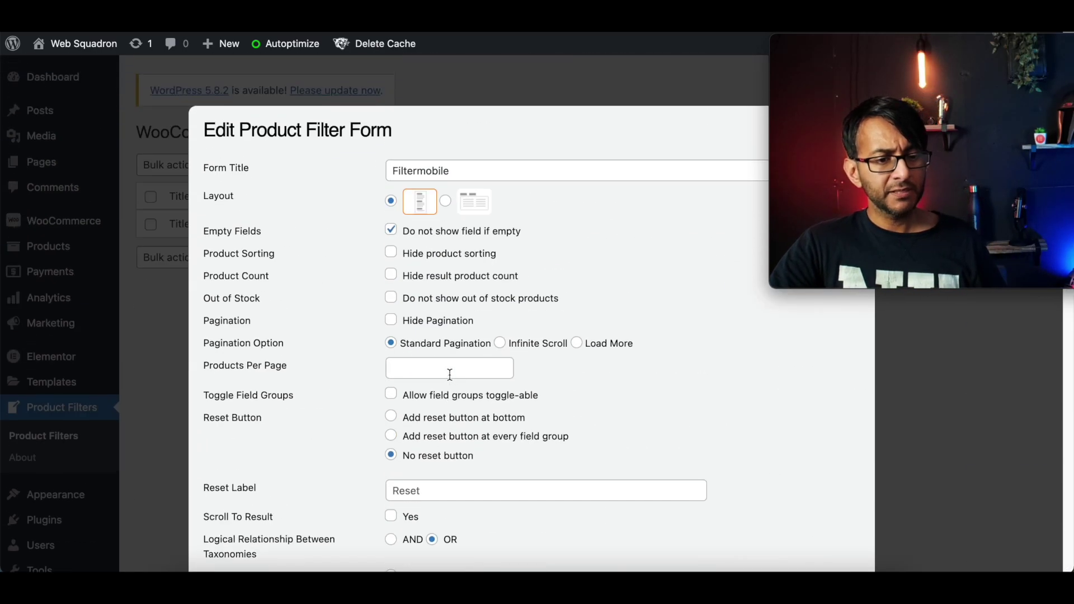
{"action": "left_click_drag", "start_coordinate": [907, 48], "coordinate": [911, 319]}
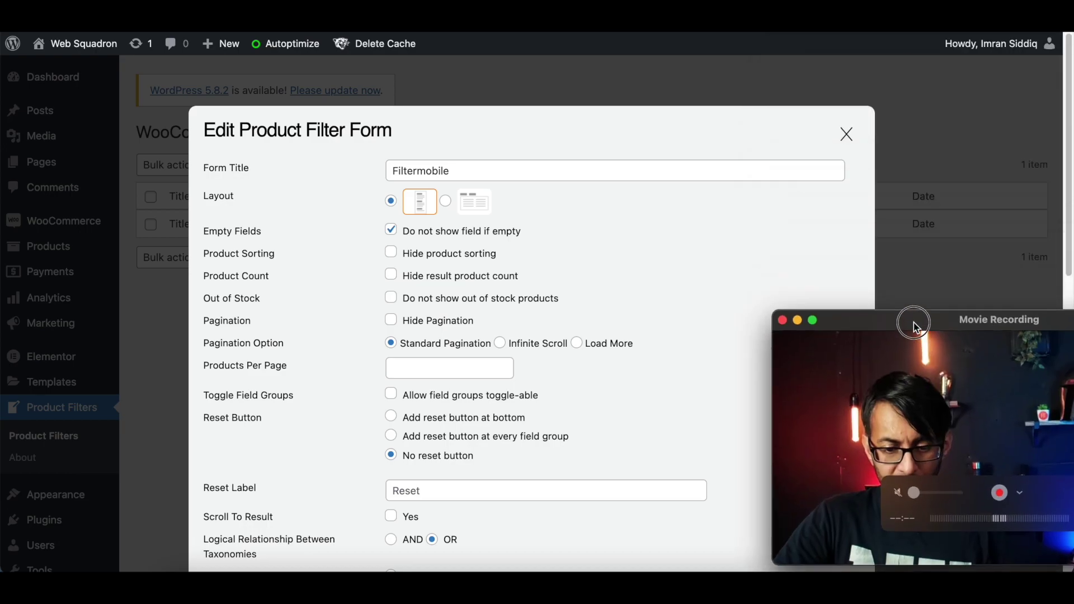
Step: Close the form editor and select the [searchandfilter id="filtermobile"] shortcode
{"action": "left_click", "coordinate": [849, 135]}
{"action": "left_click", "coordinate": [608, 234]}
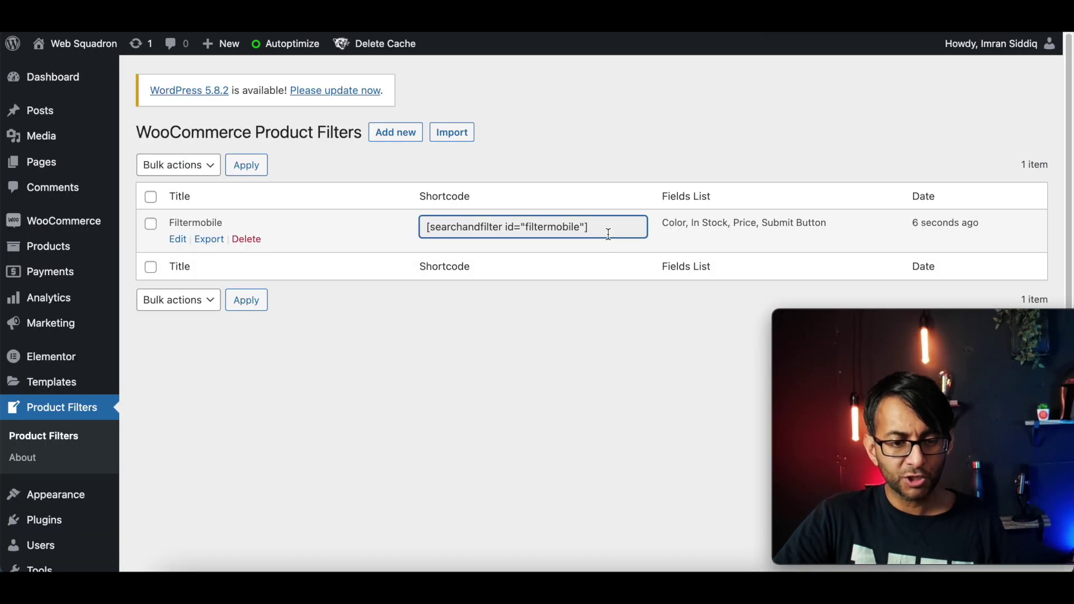
{"action": "left_click_drag", "start_coordinate": [608, 235], "coordinate": [429, 225]}
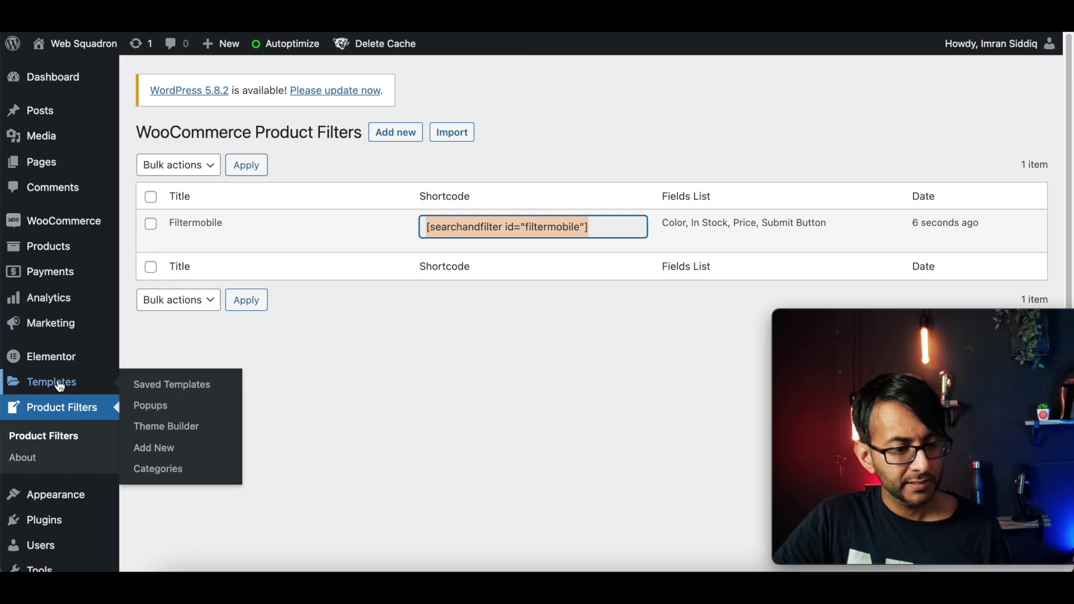
Step: Go to Elementor's Popups templates and start a new popup
{"action": "mouse_move", "coordinate": [61, 335]}
{"action": "mouse_move", "coordinate": [65, 377]}
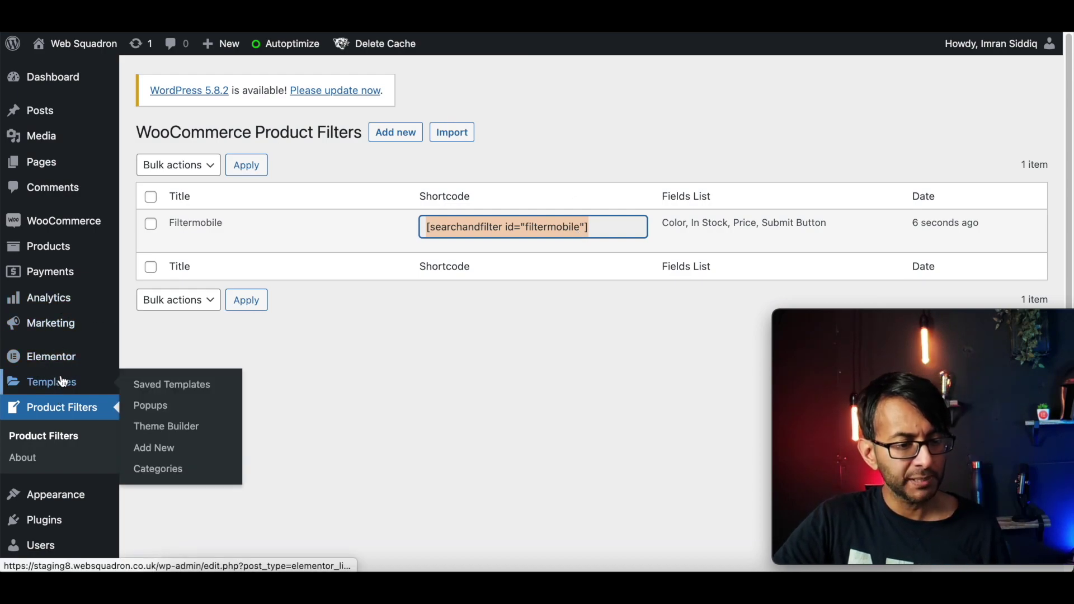
{"action": "left_click", "coordinate": [167, 407]}
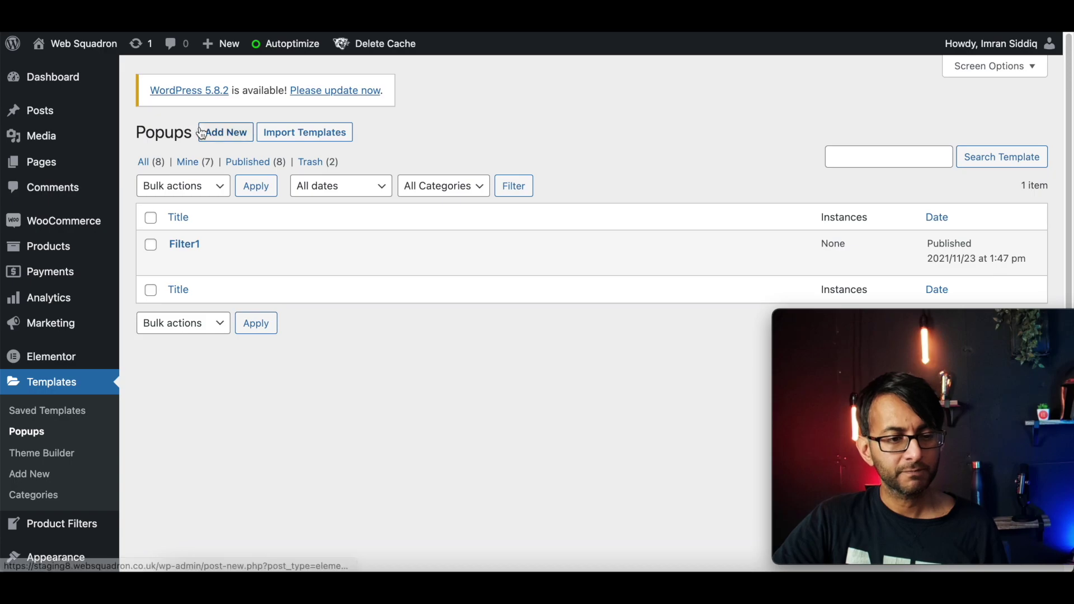
{"action": "left_click", "coordinate": [229, 135]}
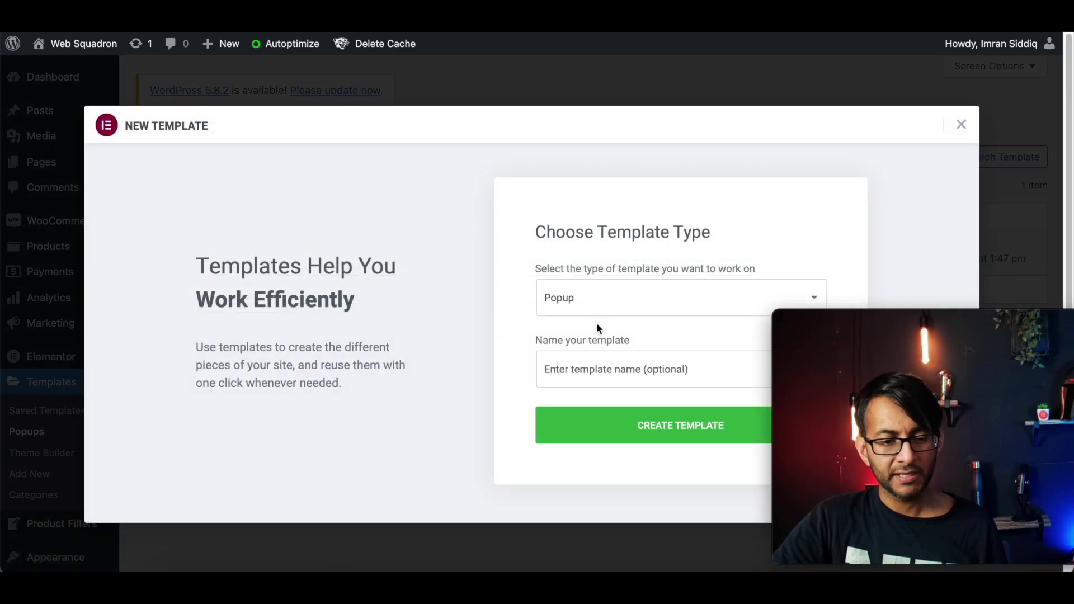
Step: Create the popup template named Filtermobile and dismiss the template library
{"action": "left_click", "coordinate": [600, 369]}
{"action": "type", "text": "Filte"}
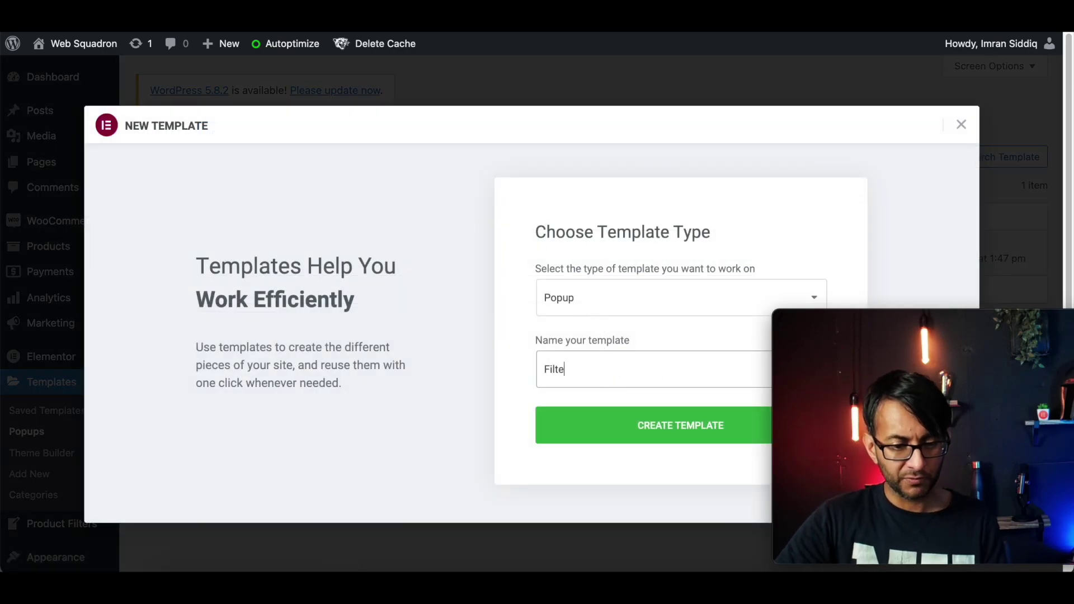
{"action": "type", "text": "rmobile"}
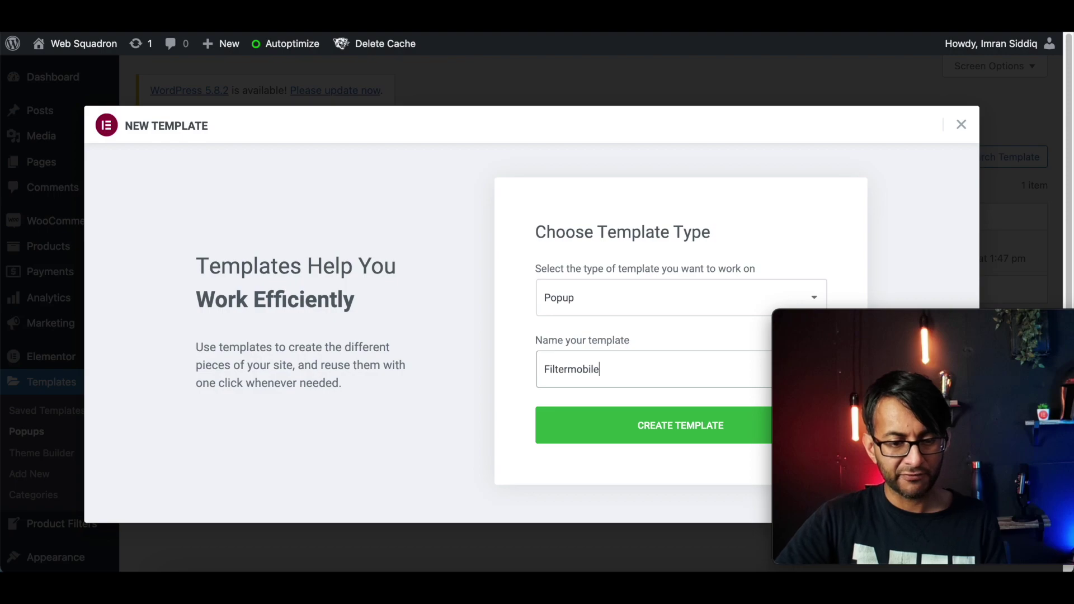
{"action": "left_click", "coordinate": [617, 426]}
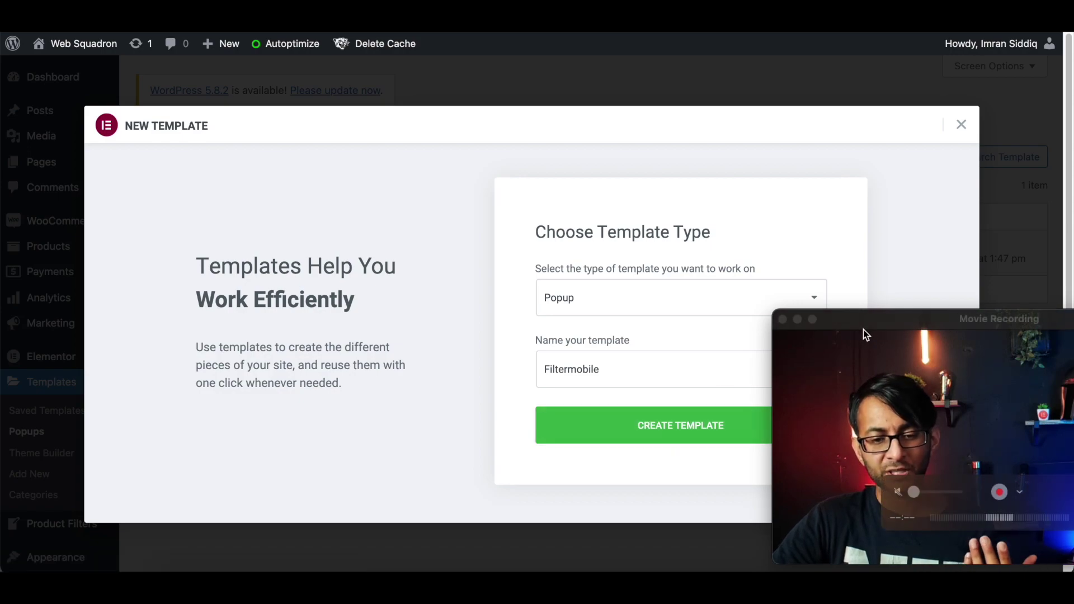
{"action": "left_click_drag", "start_coordinate": [864, 325], "coordinate": [943, 298]}
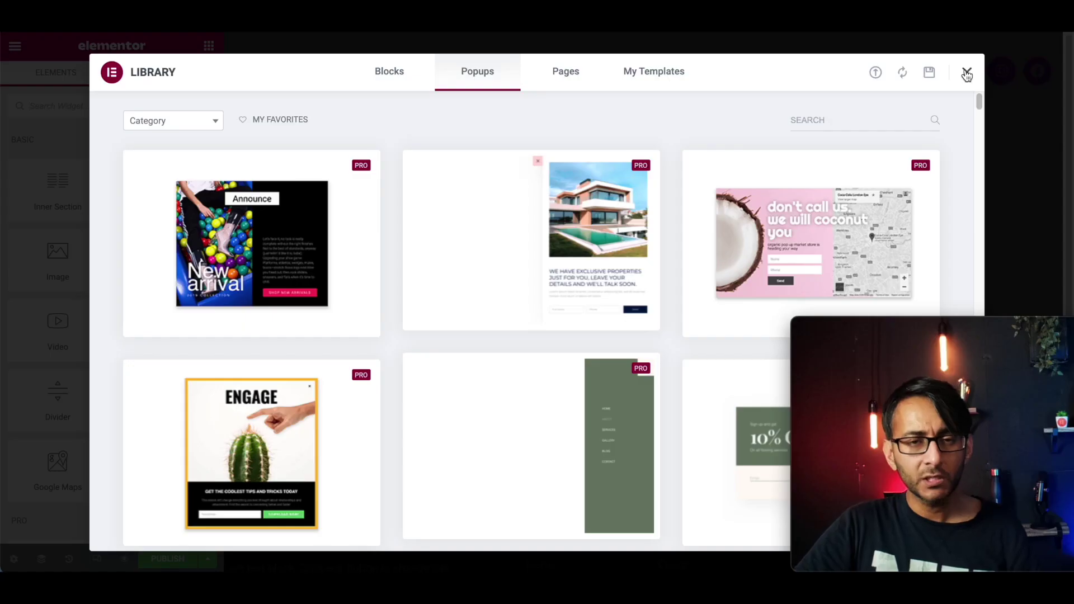
{"action": "left_click", "coordinate": [965, 71]}
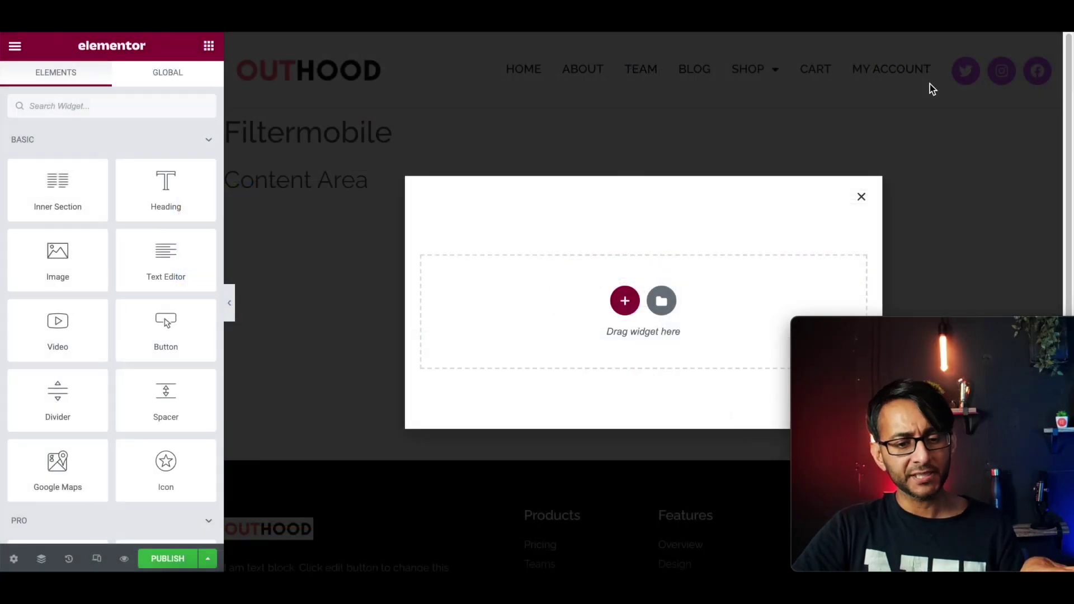
Step: Add a single-column, full-width section to the popup
{"action": "left_click", "coordinate": [614, 307]}
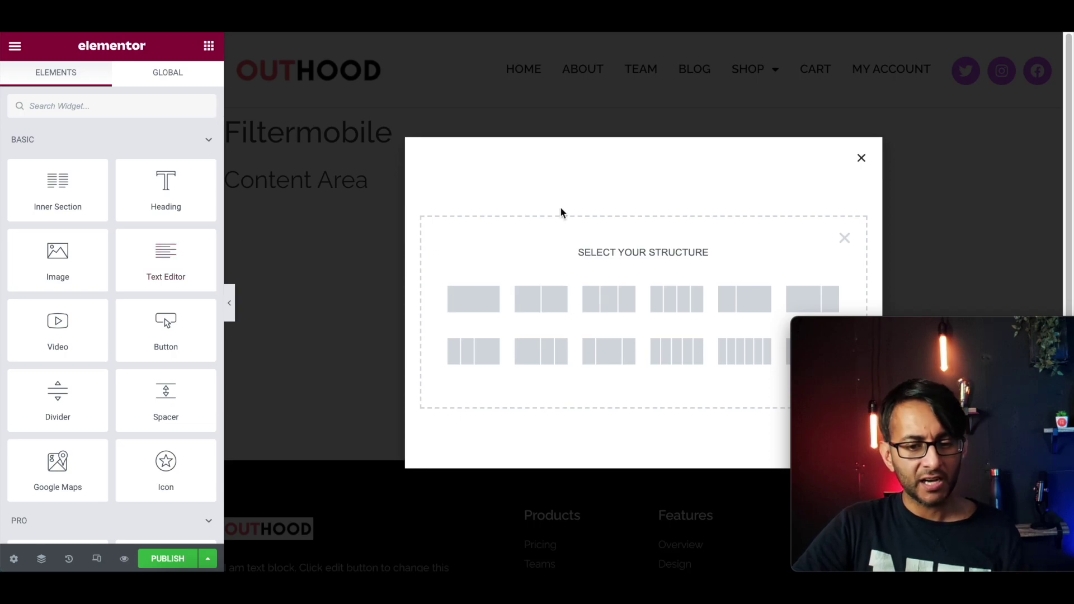
{"action": "left_click", "coordinate": [475, 296]}
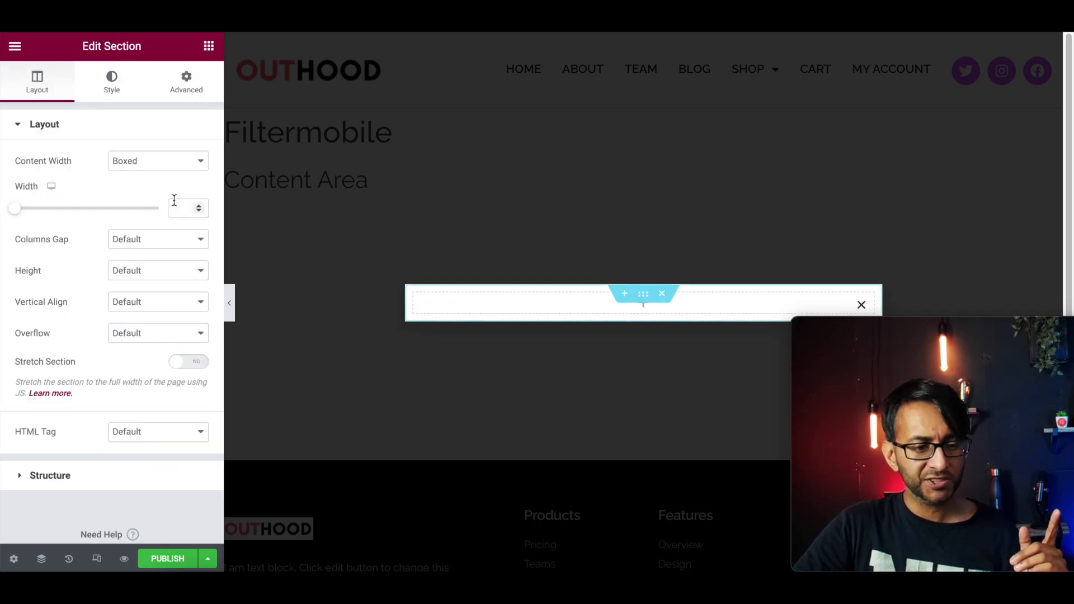
{"action": "left_click", "coordinate": [169, 164]}
{"action": "left_click", "coordinate": [169, 190]}
Step: Give the section no column gap and a 100 VH minimum height
{"action": "left_click", "coordinate": [179, 203]}
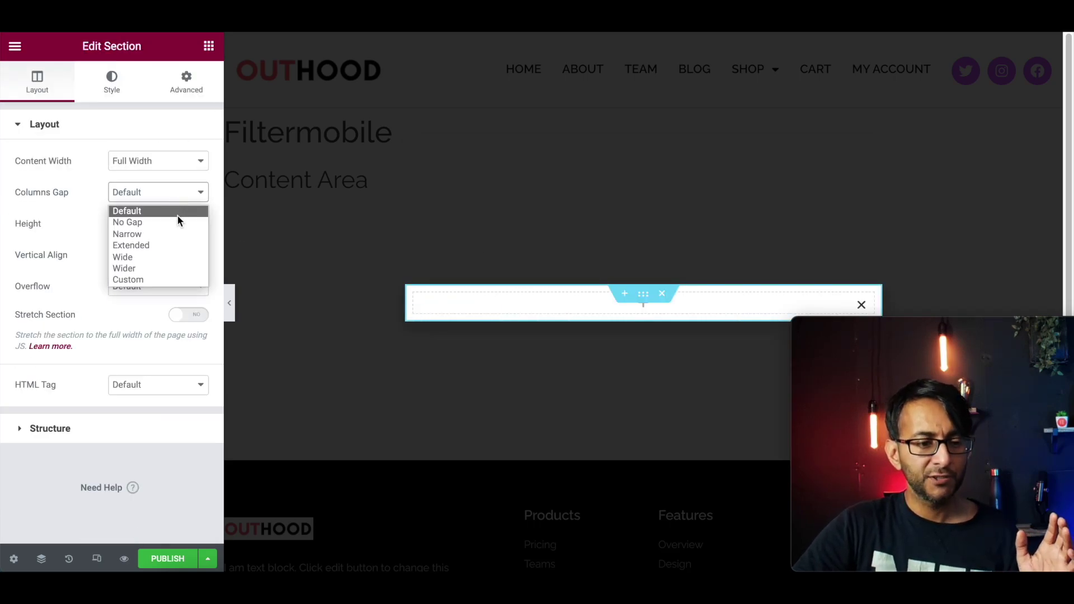
{"action": "left_click", "coordinate": [177, 219]}
{"action": "left_click", "coordinate": [172, 225]}
{"action": "left_click", "coordinate": [176, 267]}
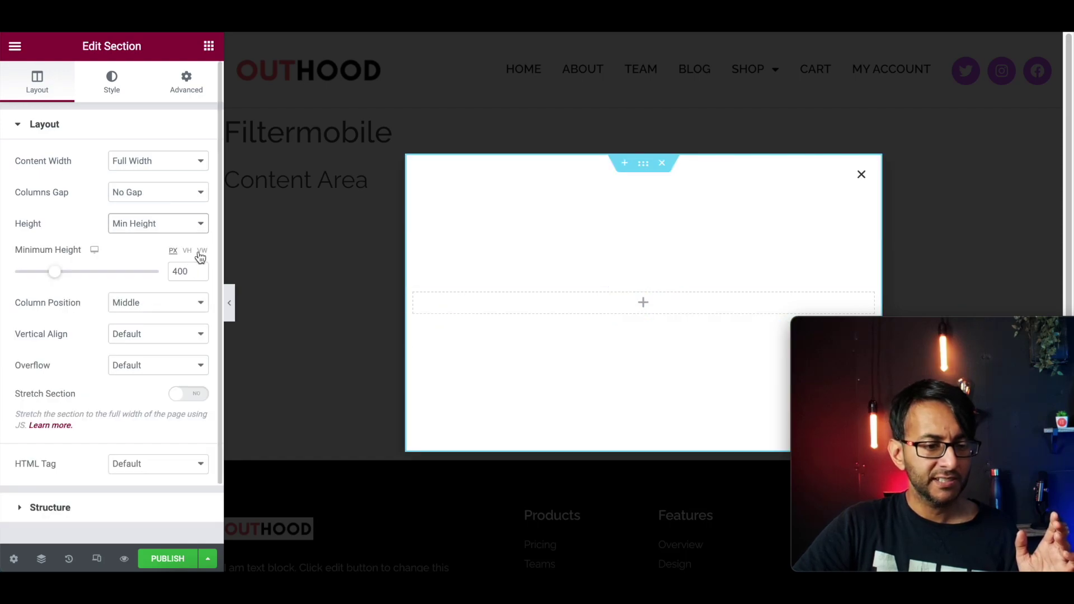
{"action": "left_click", "coordinate": [188, 251]}
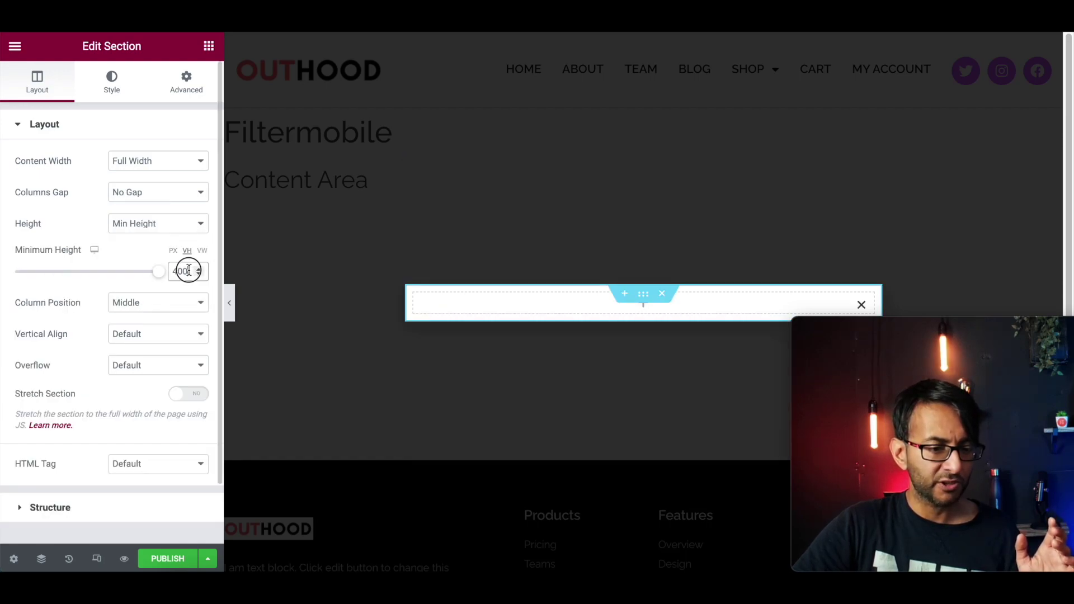
{"action": "left_click", "coordinate": [180, 271]}
{"action": "type", "text": "100"}
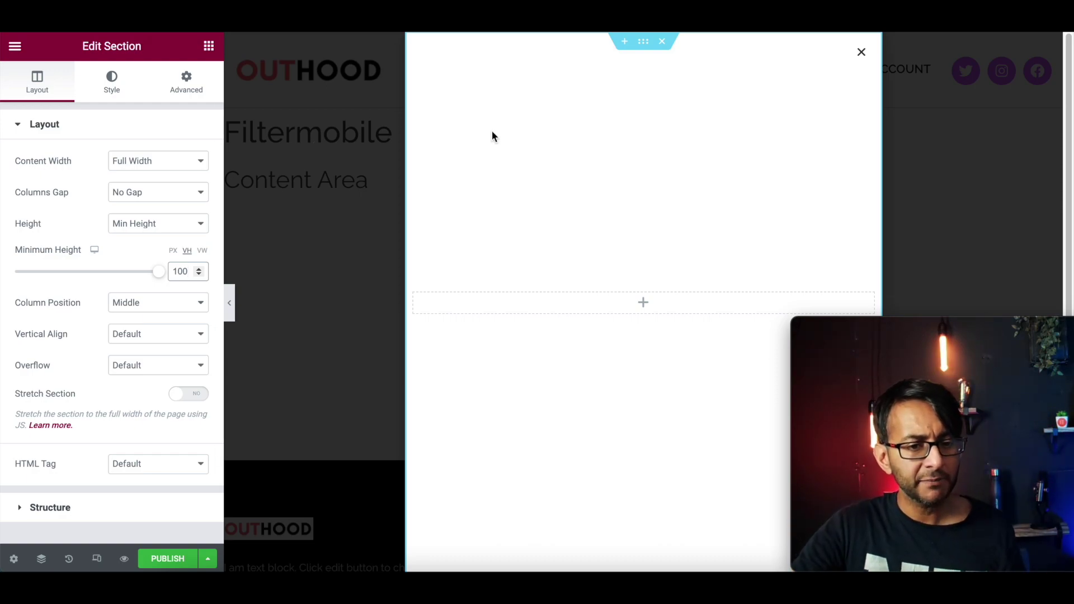
{"action": "left_click", "coordinate": [14, 559]}
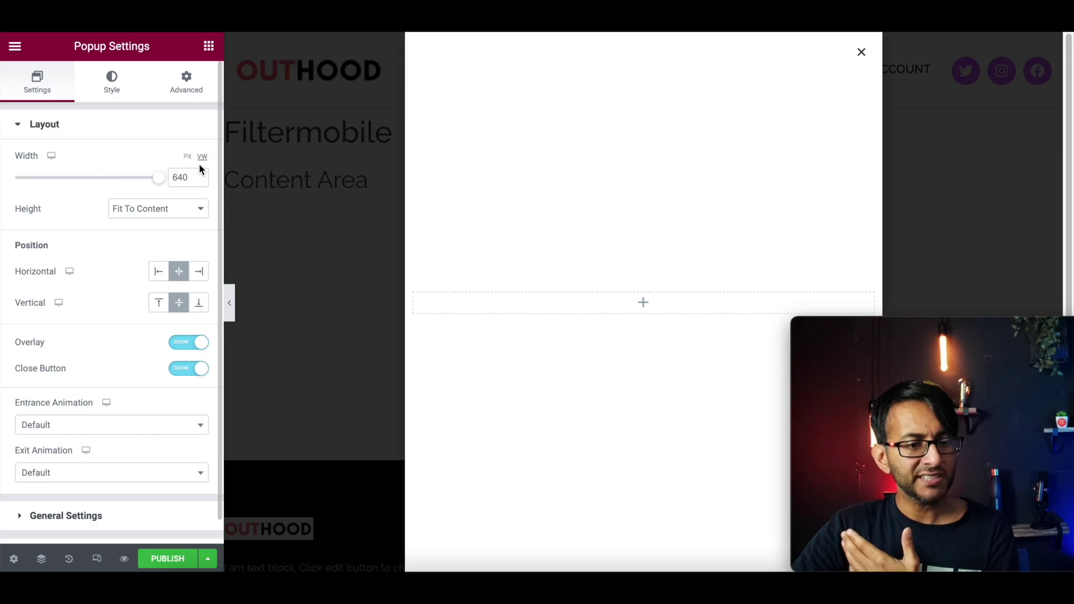
Step: Set the popup width to 90 vw and position it against the left edge
{"action": "left_click", "coordinate": [150, 174]}
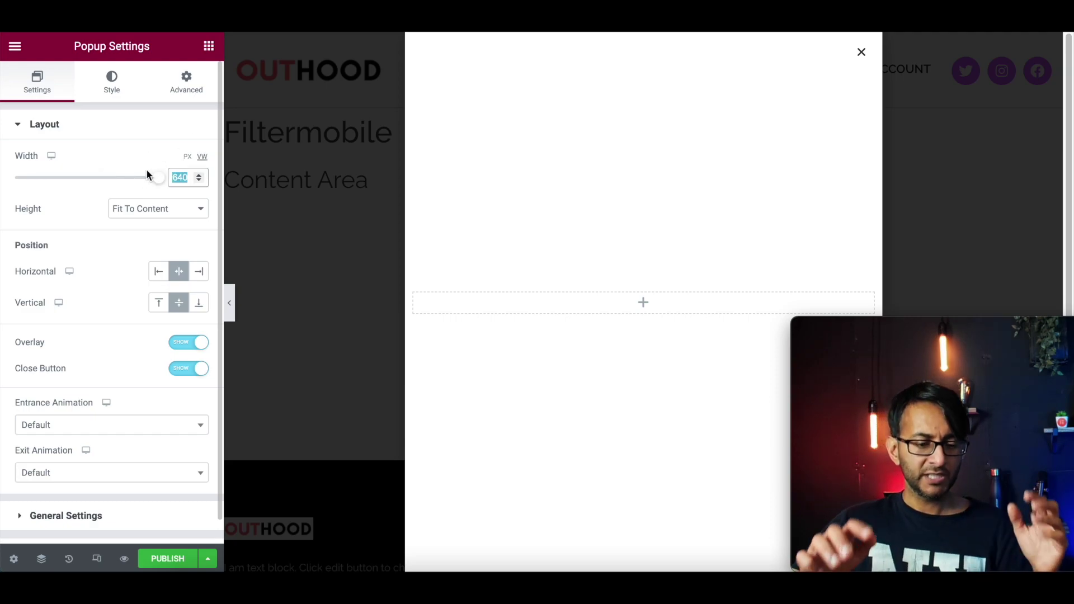
{"action": "type", "text": "100"}
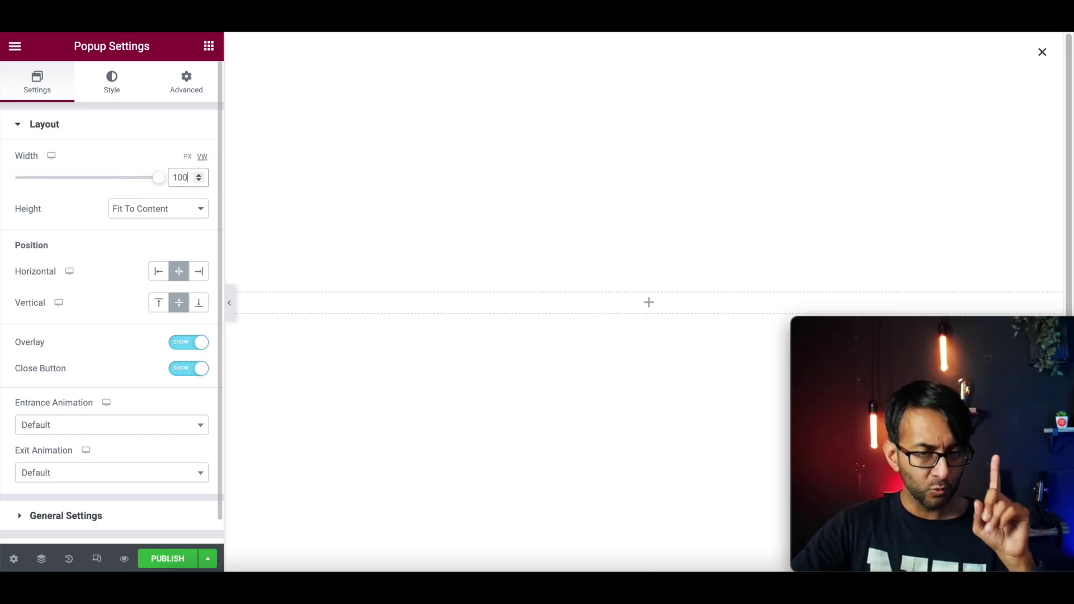
{"action": "key", "text": "BackSpace"}
{"action": "key", "text": "BackSpace"}
{"action": "key", "text": "BackSpace"}
{"action": "type", "text": "95"}
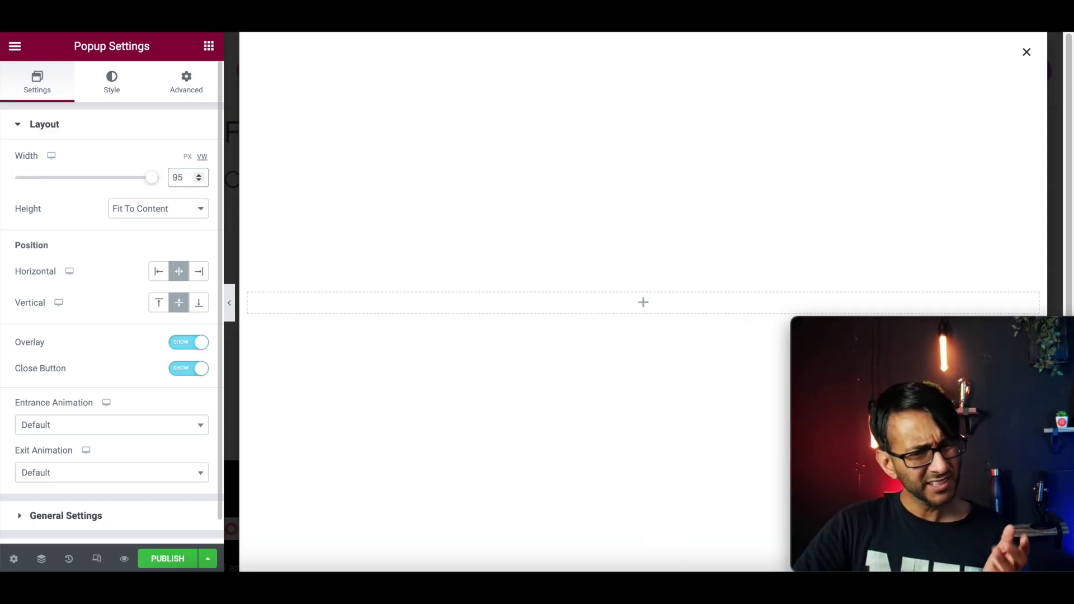
{"action": "key", "text": "BackSpace"}
{"action": "type", "text": "0"}
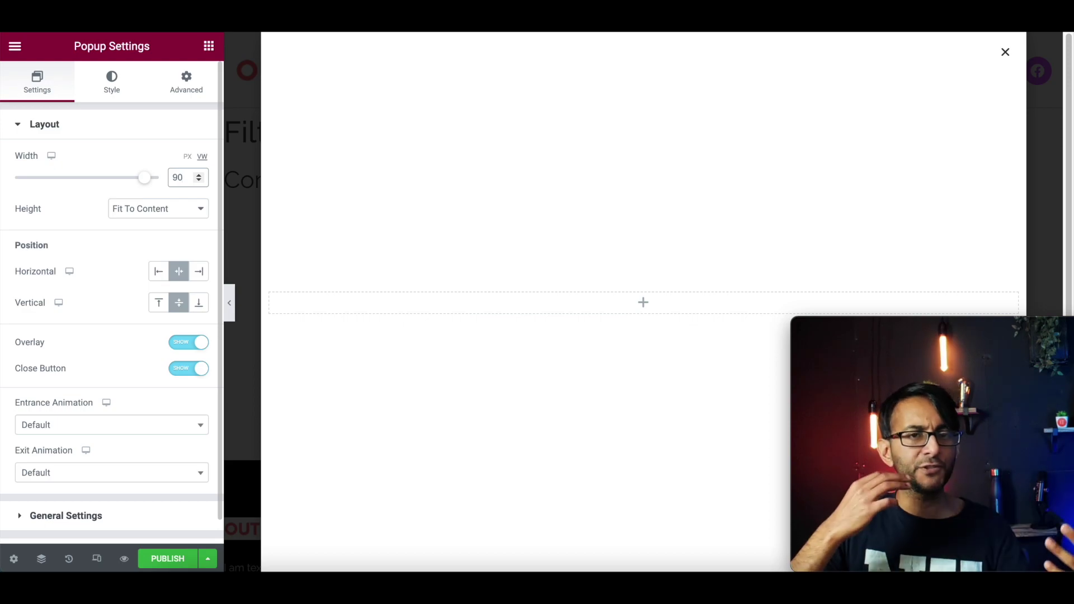
{"action": "left_click", "coordinate": [160, 272]}
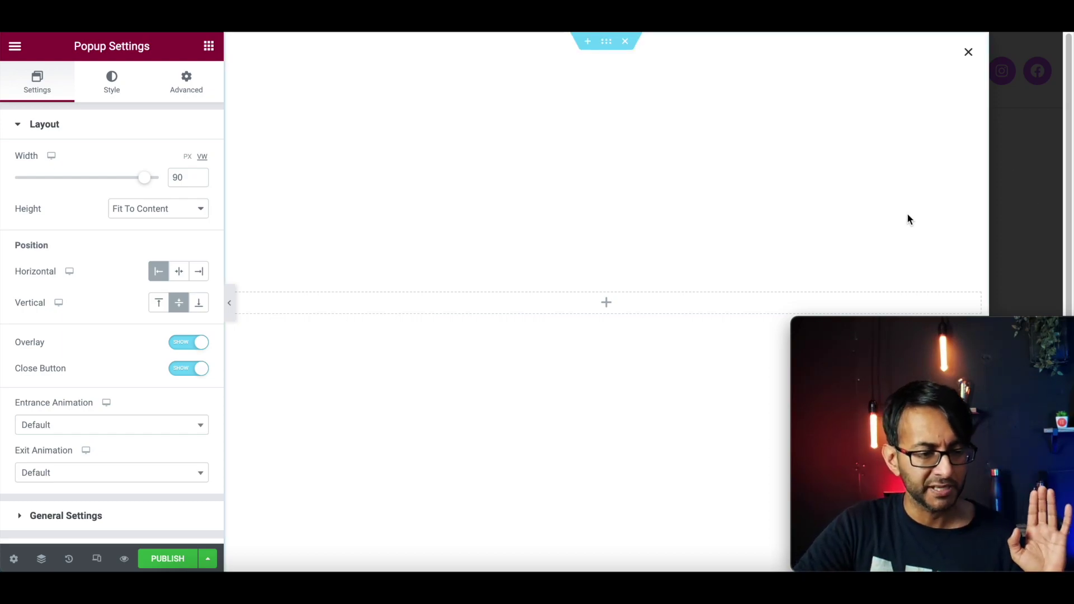
{"action": "left_click", "coordinate": [156, 423]}
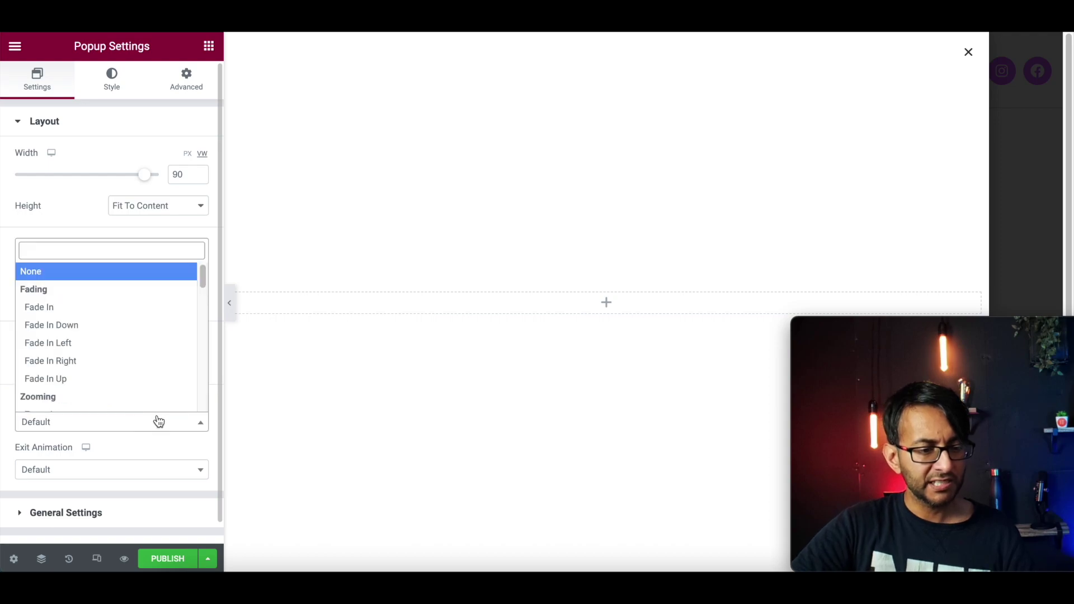
Step: Give the popup a Fade In Left entrance and a Fade Out Left exit, then check its Style settings
{"action": "left_click", "coordinate": [149, 344]}
{"action": "left_click", "coordinate": [138, 479]}
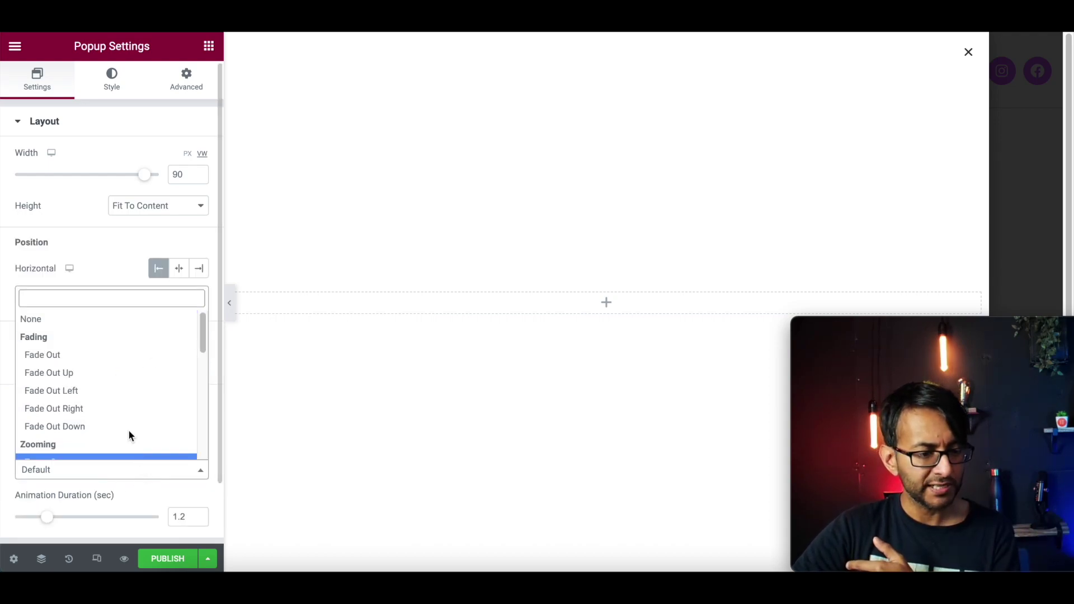
{"action": "left_click", "coordinate": [134, 392]}
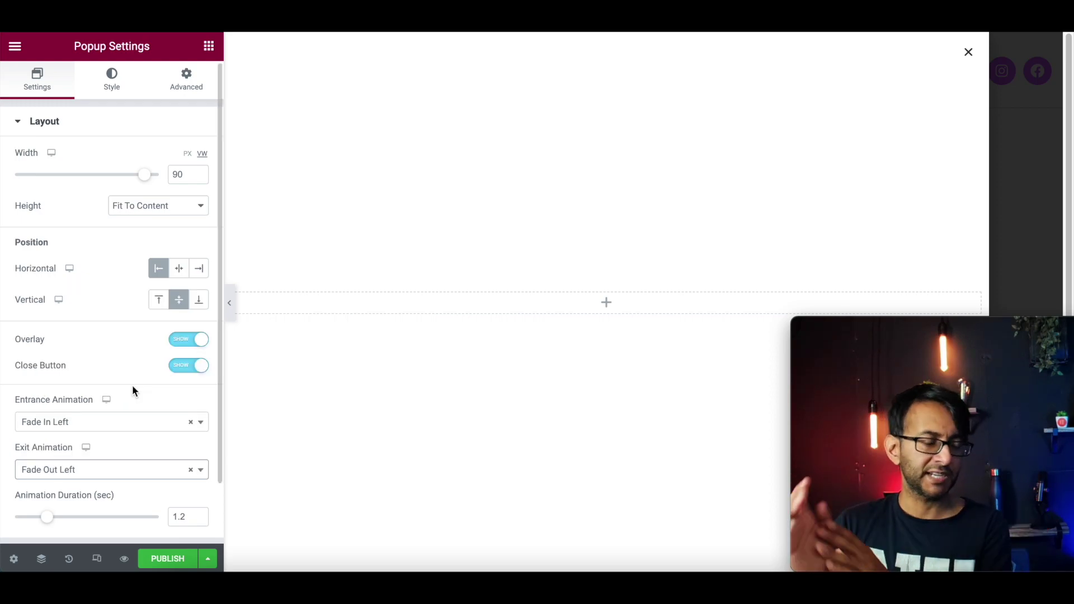
{"action": "scroll", "coordinate": [139, 406], "scroll_direction": "down", "scroll_amount": 2}
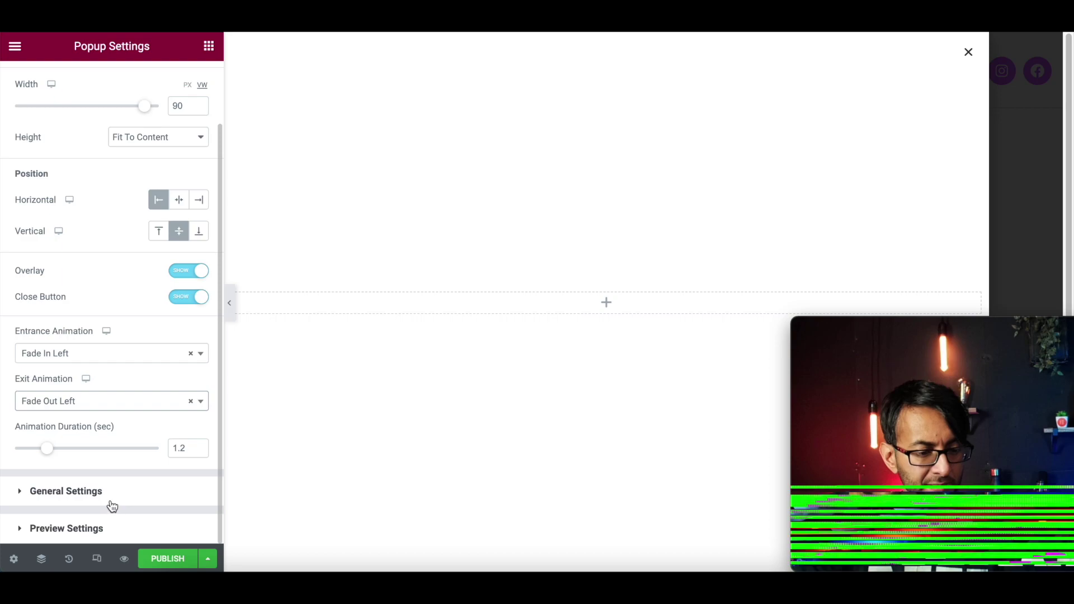
{"action": "scroll", "coordinate": [108, 474], "scroll_direction": "up", "scroll_amount": 2}
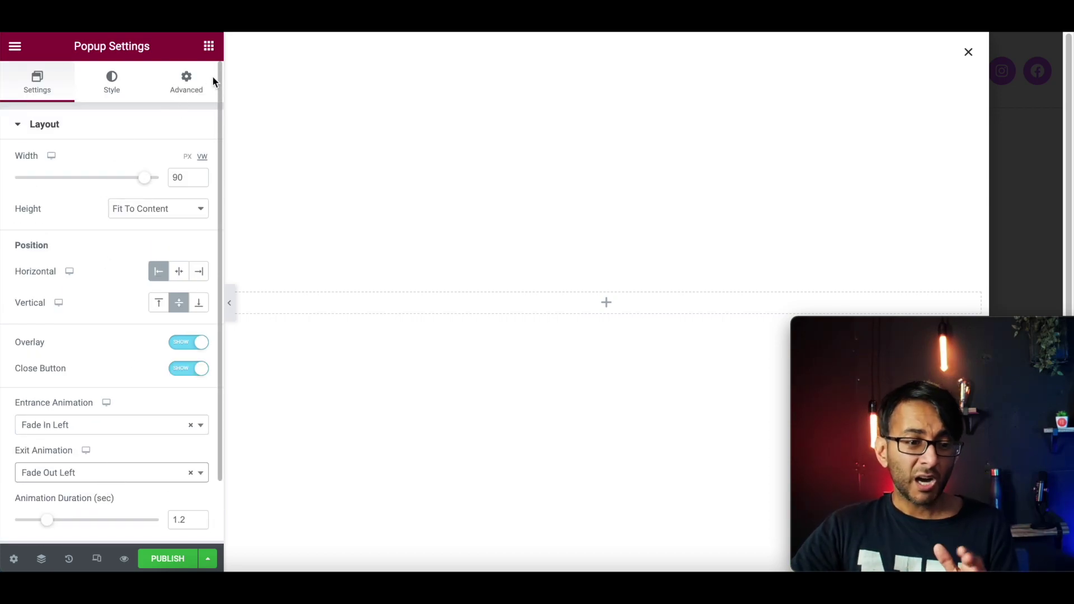
{"action": "left_click", "coordinate": [123, 85]}
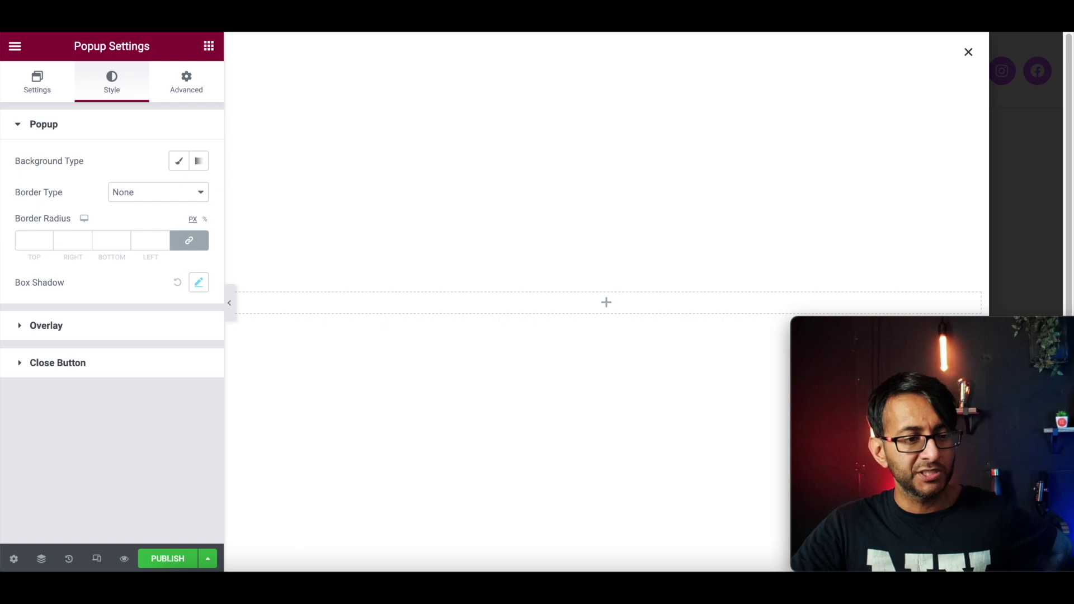
{"action": "left_click", "coordinate": [209, 46]}
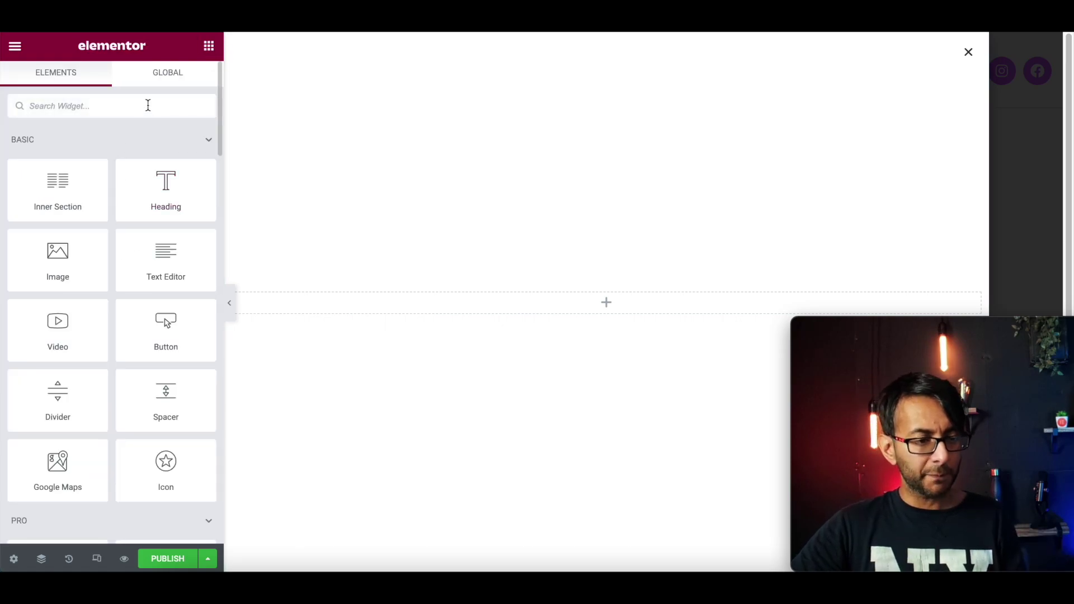
Step: Search 'short', drop a Shortcode widget into the popup, and paste [searchandfilter id="filtermobile"]
{"action": "left_click", "coordinate": [148, 105]}
{"action": "type", "text": "short"}
{"action": "left_click_drag", "start_coordinate": [58, 159], "coordinate": [468, 300]}
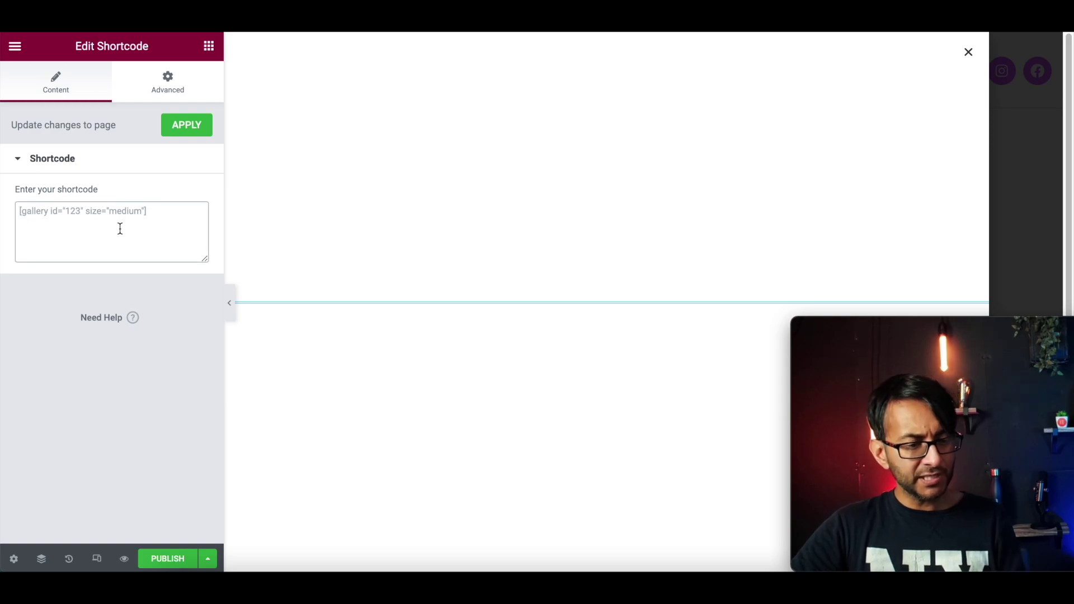
{"action": "left_click", "coordinate": [119, 228]}
{"action": "type", "text": "[searchandfilter id=\"filtermobile\"]"}
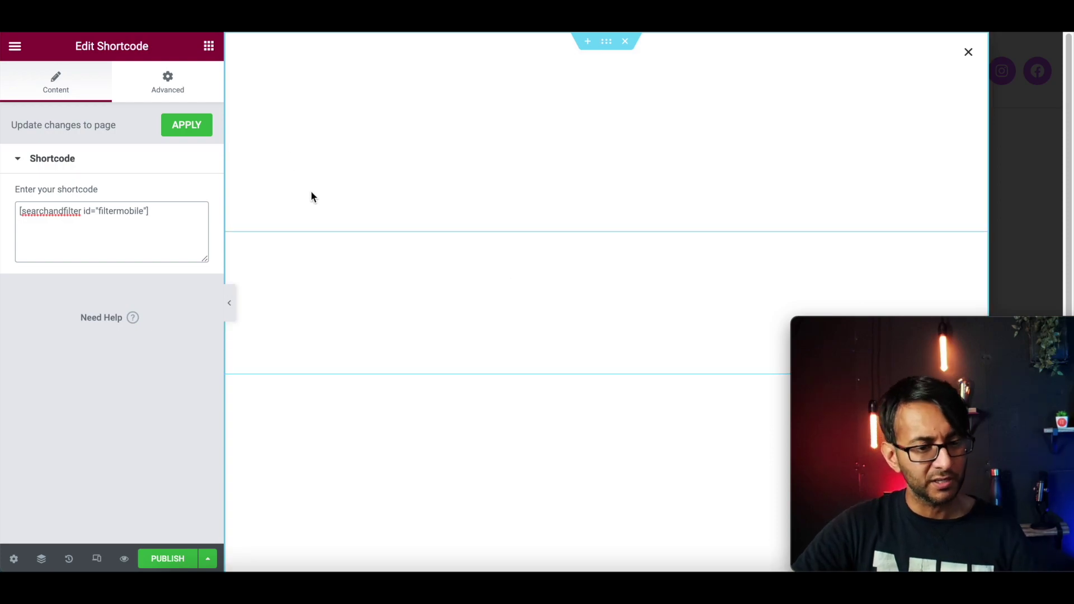
{"action": "left_click", "coordinate": [606, 42]}
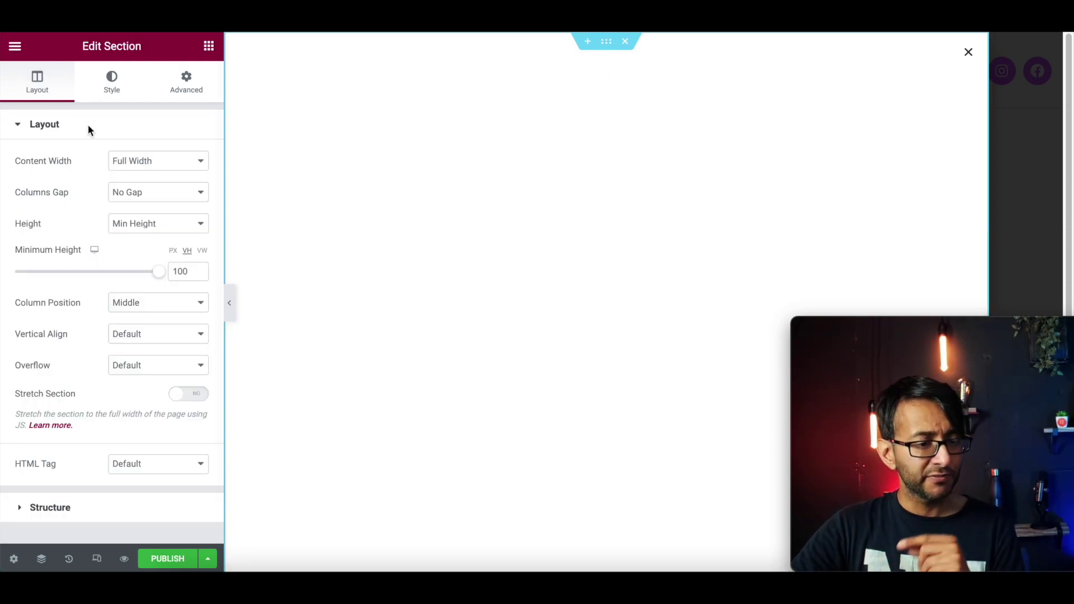
Step: Set the section's Column Position to Top and its linked padding to 10 px
{"action": "left_click", "coordinate": [129, 302]}
{"action": "left_click", "coordinate": [122, 333]}
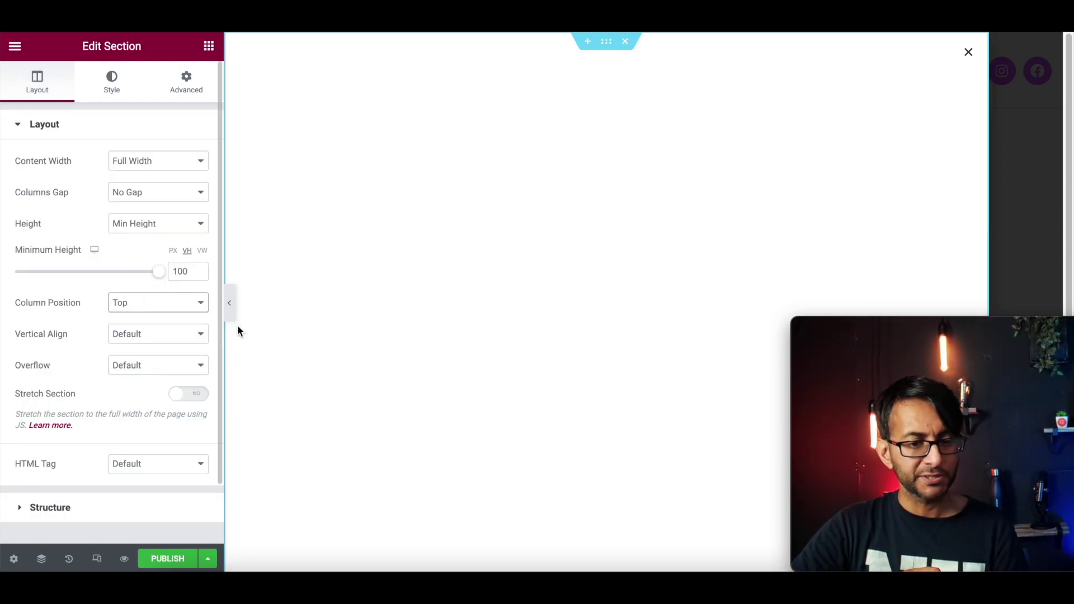
{"action": "left_click", "coordinate": [186, 80]}
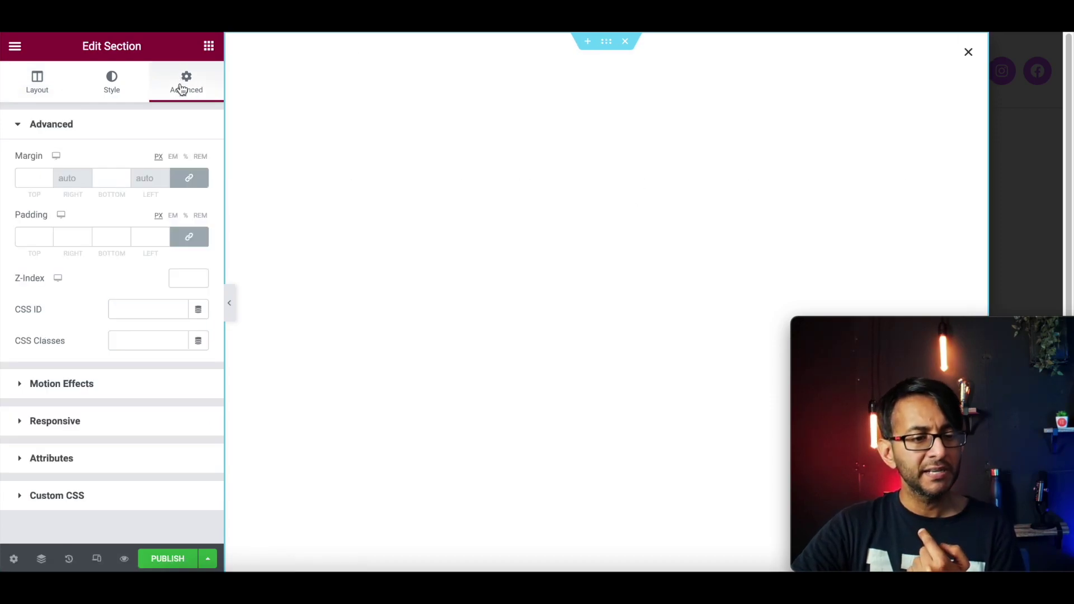
{"action": "left_click", "coordinate": [188, 178]}
{"action": "left_click", "coordinate": [187, 238]}
{"action": "left_click", "coordinate": [188, 238]}
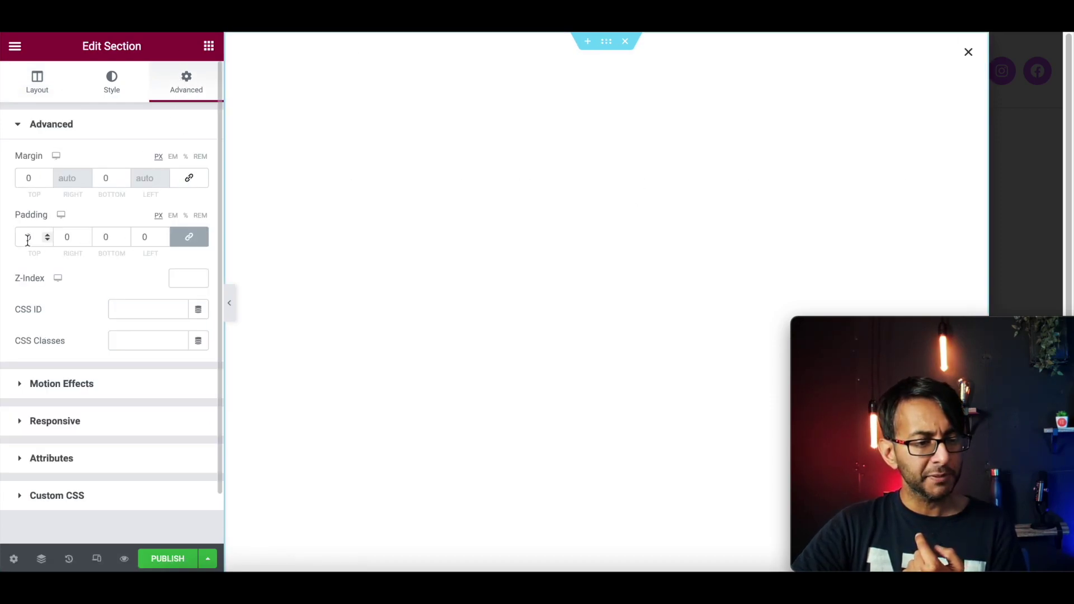
{"action": "double_click", "coordinate": [29, 237]}
{"action": "type", "text": "10"}
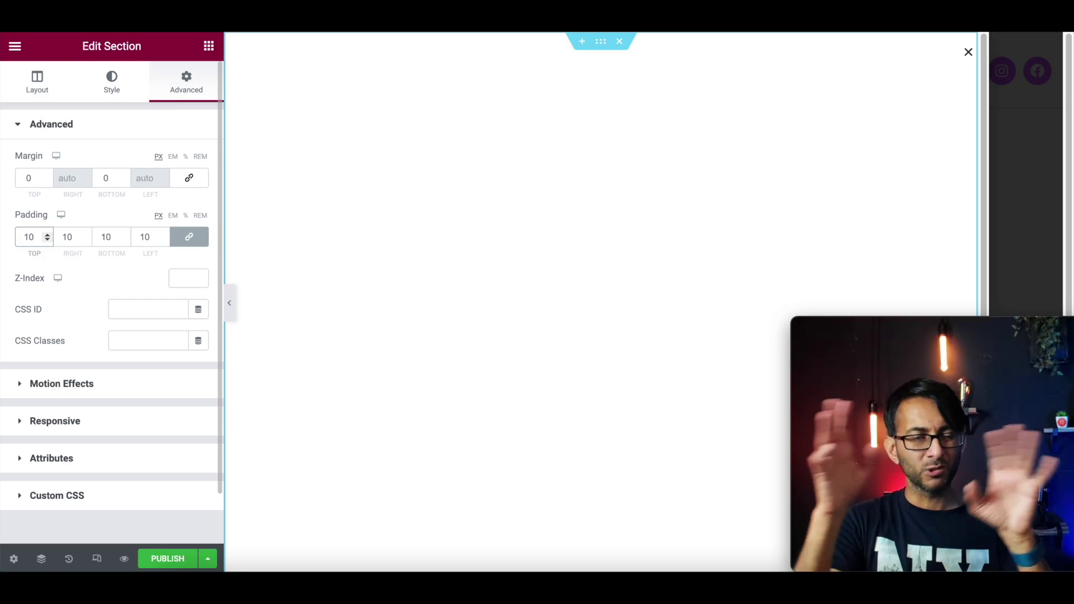
{"action": "left_click", "coordinate": [179, 565]}
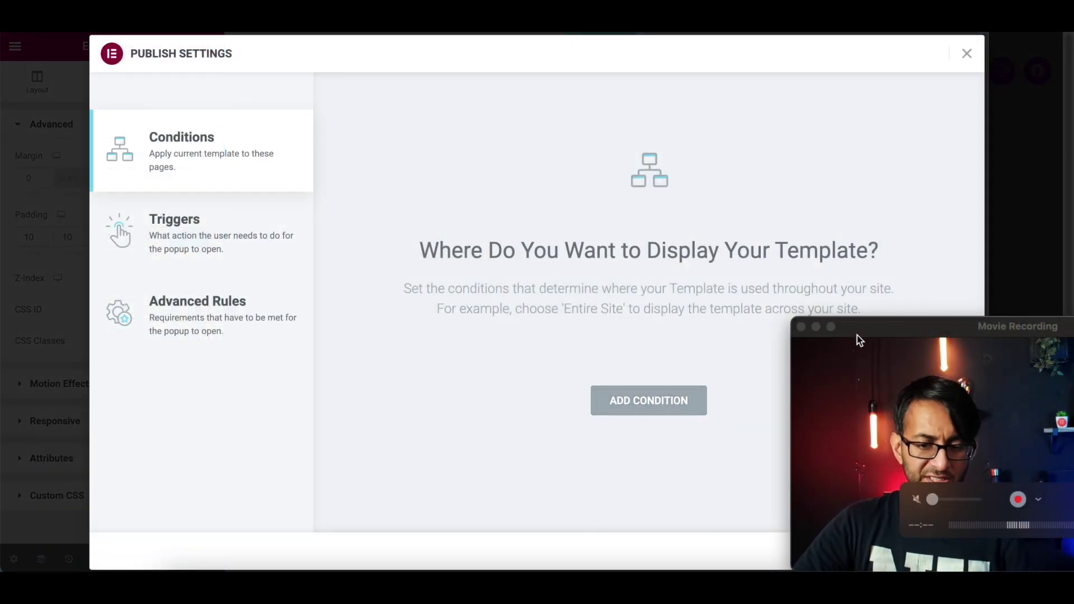
Step: Publish the Filtermobile popup with Save & Close, adding no display conditions
{"action": "left_click_drag", "start_coordinate": [856, 334], "coordinate": [859, 248]}
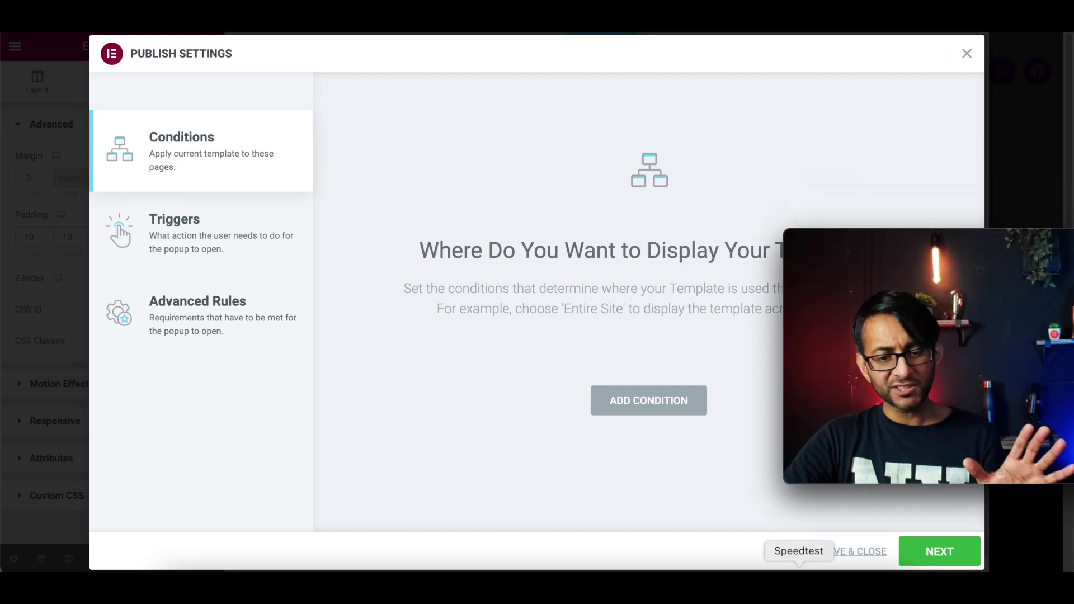
{"action": "left_click", "coordinate": [855, 552]}
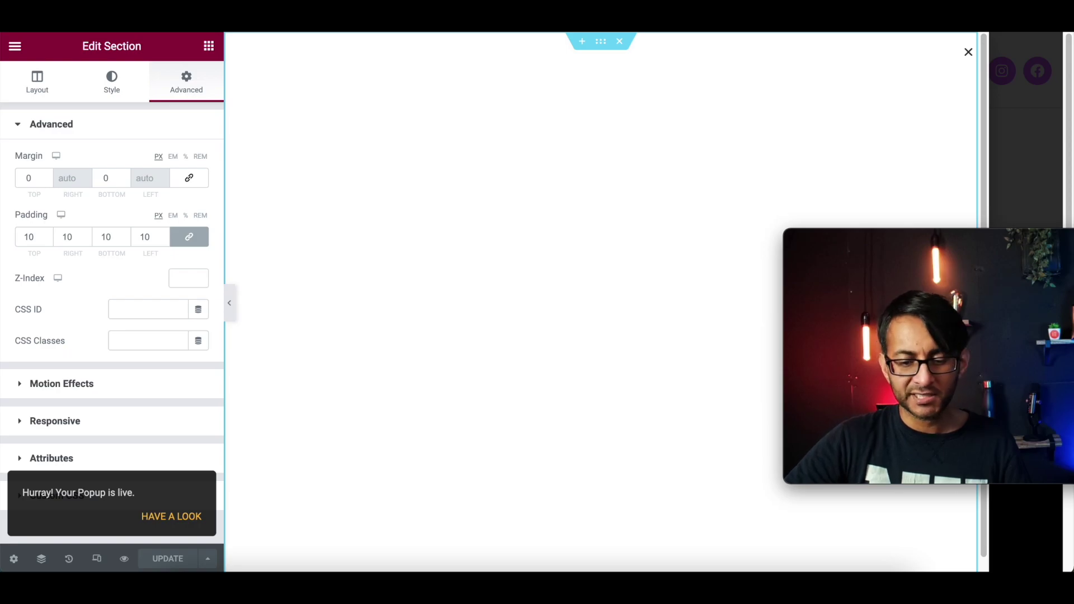
{"action": "type", "text": "https://staging8.websquadron.co.uk/wp-admin/"}
Step: Trim the address bar to the wp-admin URL to return to the Dashboard
{"action": "key", "text": "BackSpace"}
{"action": "key", "text": "Escape"}
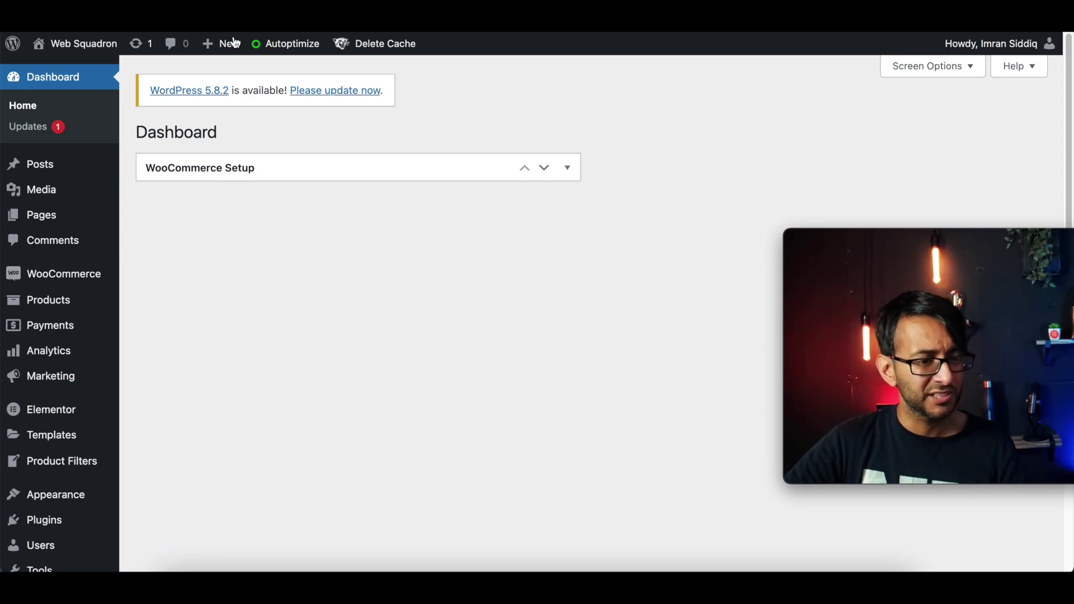
Step: In Templates > Saved Templates, show All (12) and edit the Shop template with Elementor
{"action": "mouse_move", "coordinate": [53, 216]}
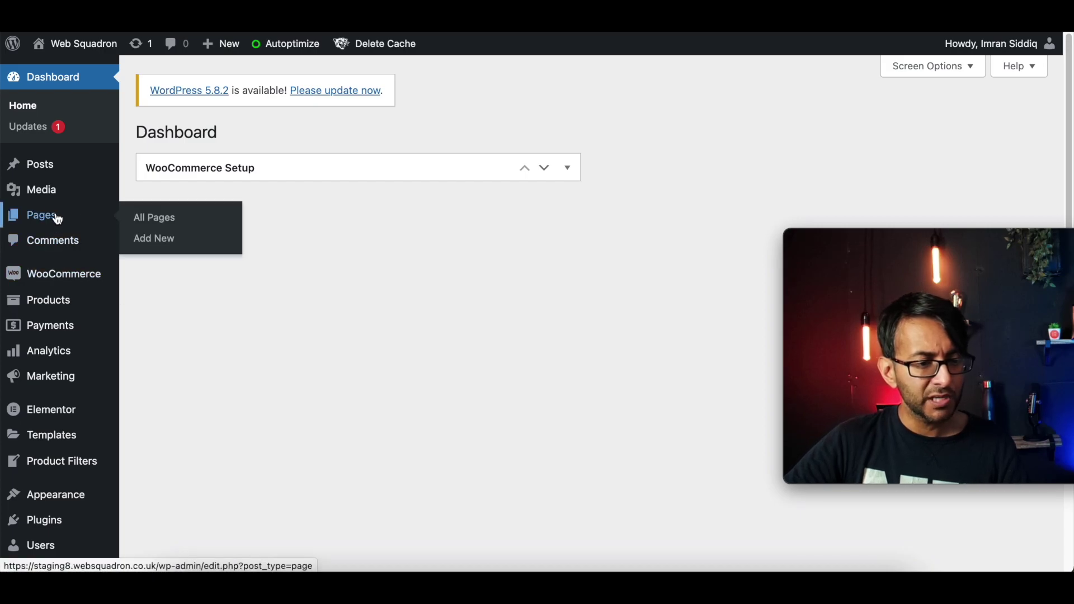
{"action": "left_click", "coordinate": [165, 223]}
{"action": "scroll", "coordinate": [343, 384], "scroll_direction": "down", "scroll_amount": 5}
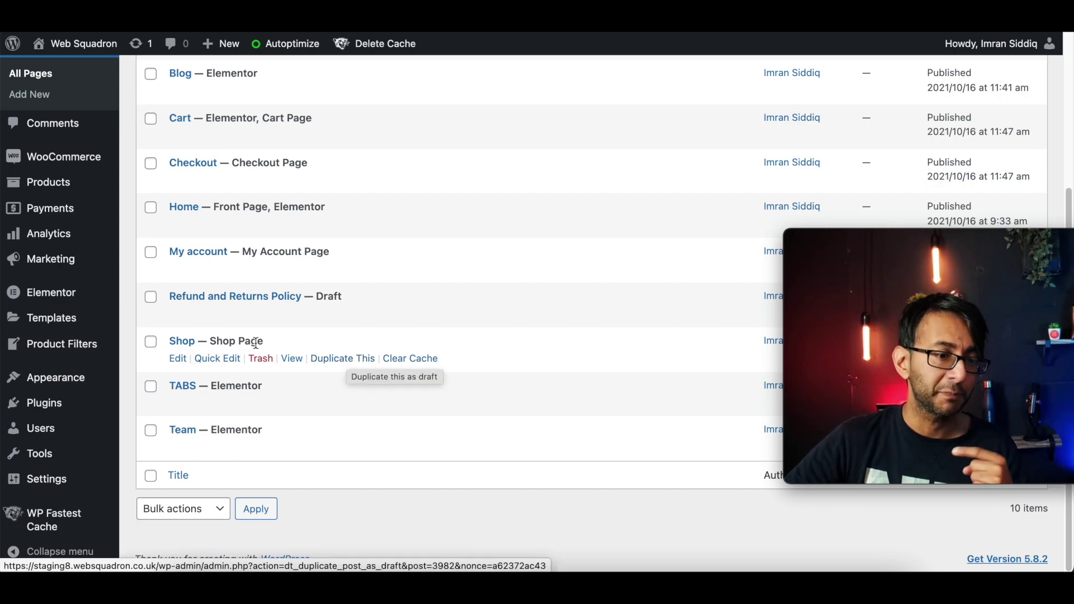
{"action": "mouse_move", "coordinate": [45, 317]}
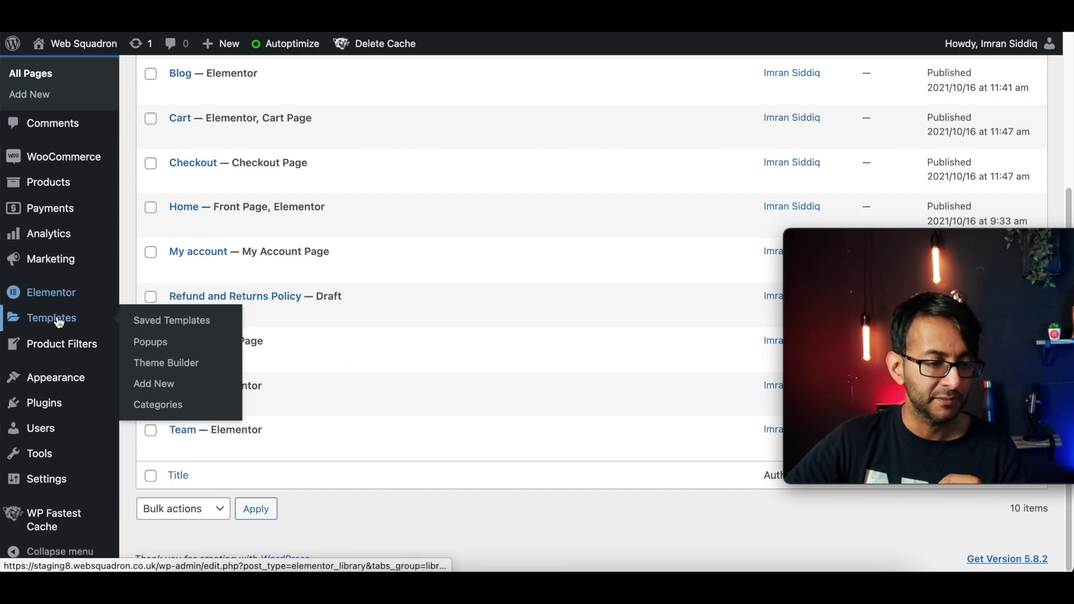
{"action": "left_click", "coordinate": [182, 329]}
{"action": "left_click", "coordinate": [144, 230]}
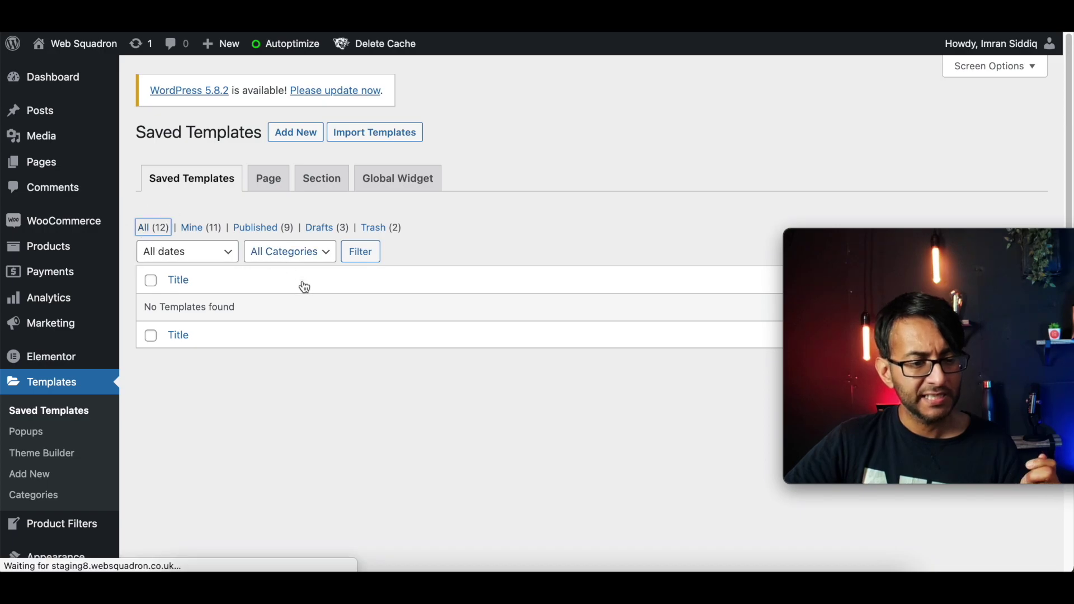
{"action": "scroll", "coordinate": [330, 386], "scroll_direction": "down", "scroll_amount": 7}
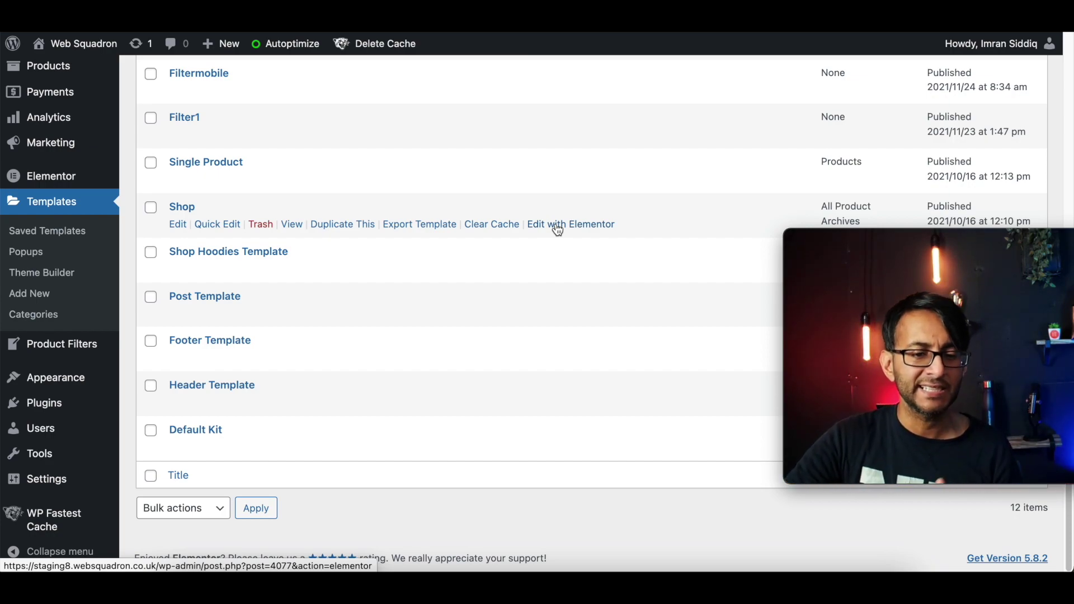
{"action": "left_click", "coordinate": [558, 225]}
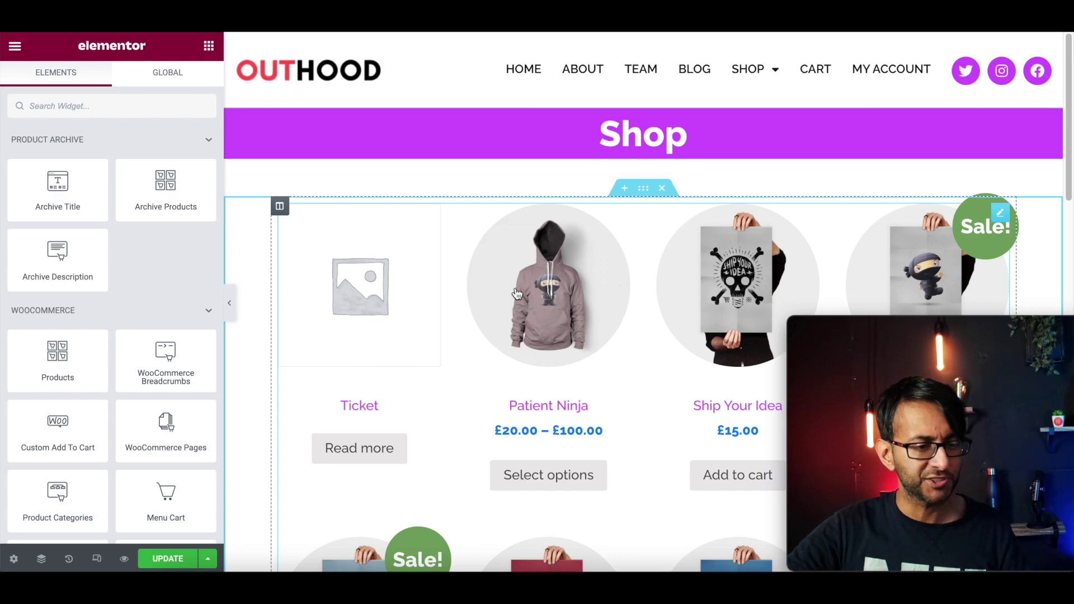
Step: Search 'ico' in the Elements panel and drop an Icon widget above the product grid
{"action": "left_click", "coordinate": [118, 101]}
{"action": "type", "text": "buy"}
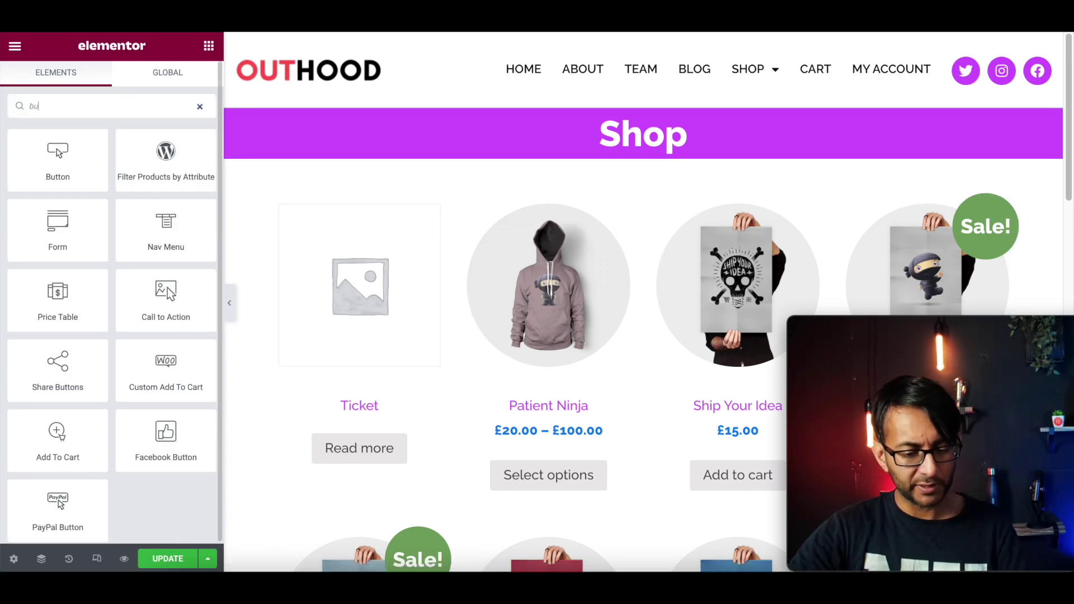
{"action": "key", "text": "BackSpace"}
{"action": "key", "text": "BackSpace"}
{"action": "key", "text": "BackSpace"}
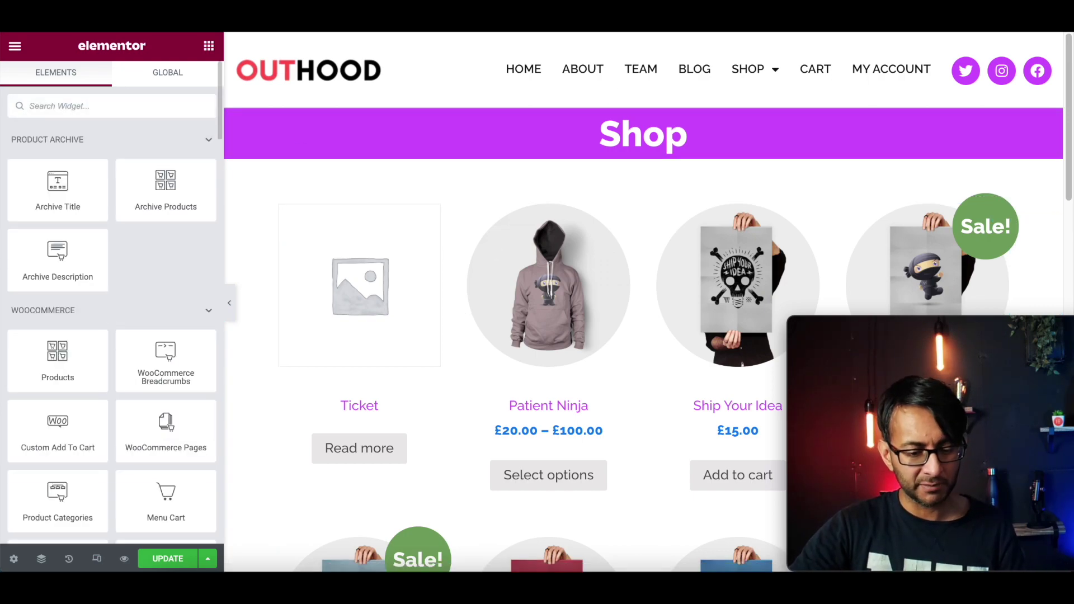
{"action": "type", "text": "icon"}
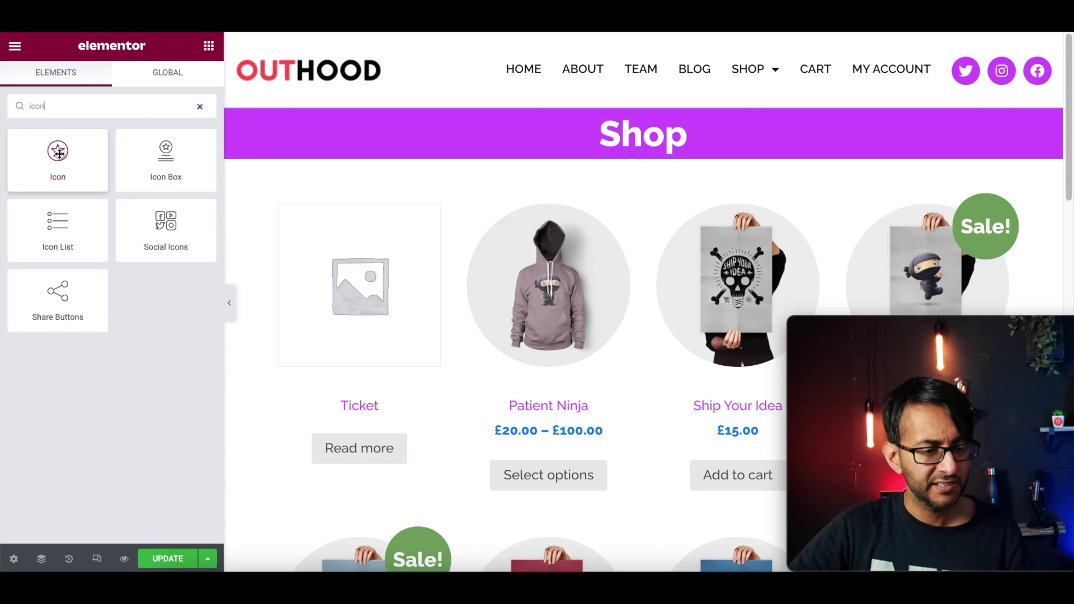
{"action": "left_click_drag", "start_coordinate": [75, 168], "coordinate": [582, 213]}
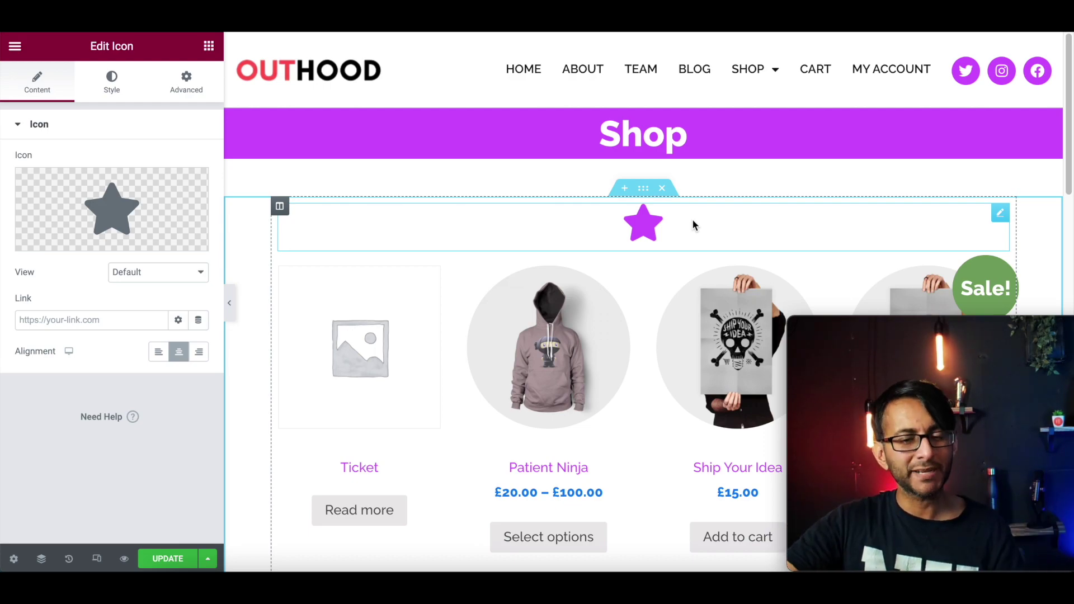
Step: Left-align the icon and replace the star with the Bars icon from the Icon Library
{"action": "left_click", "coordinate": [157, 352]}
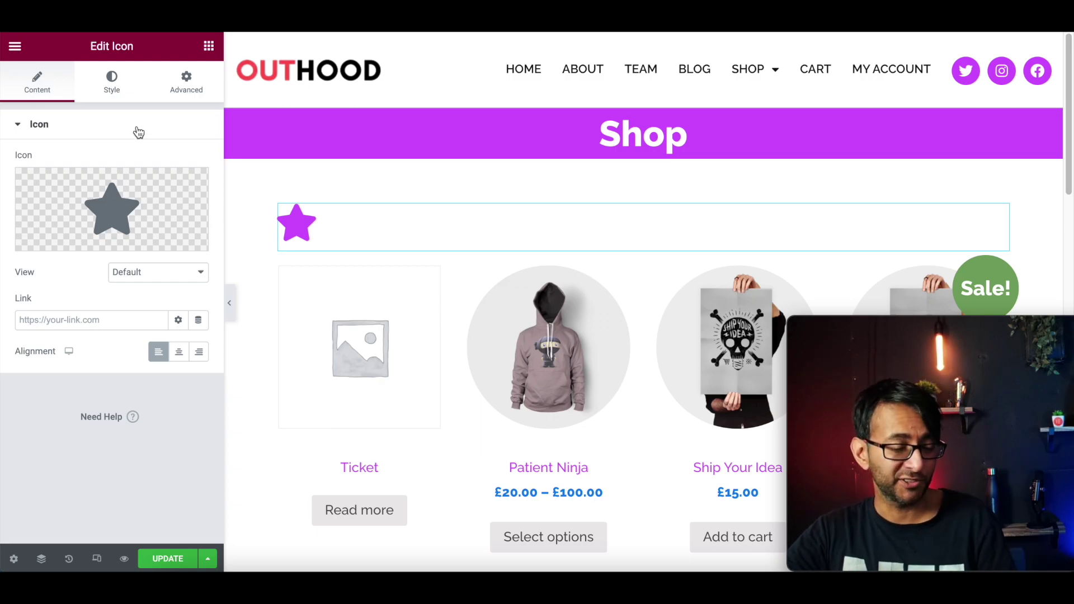
{"action": "left_click", "coordinate": [55, 240]}
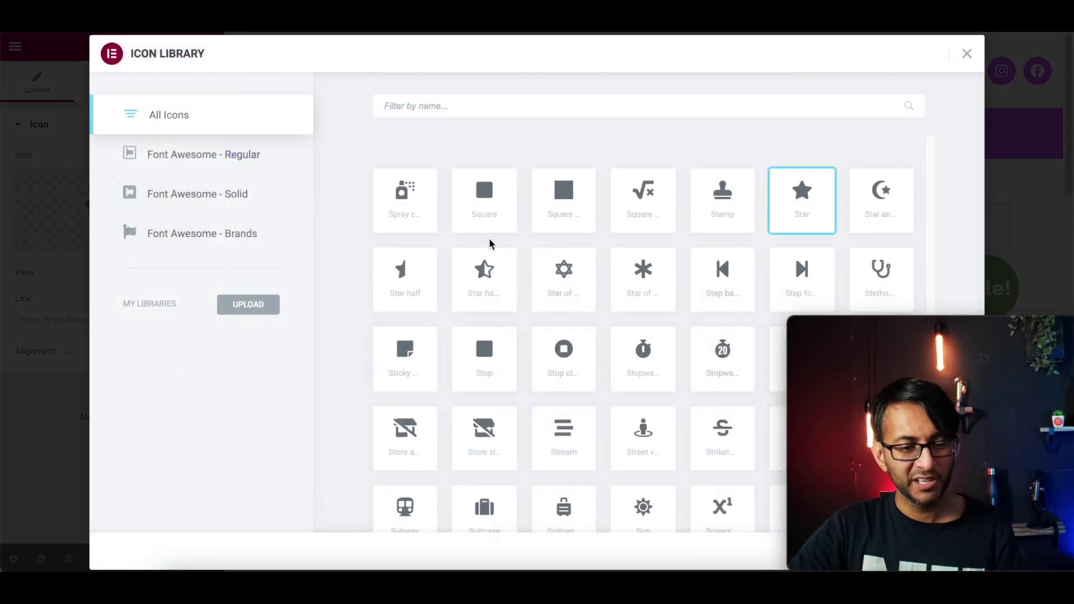
{"action": "left_click", "coordinate": [525, 113]}
{"action": "type", "text": "bars"}
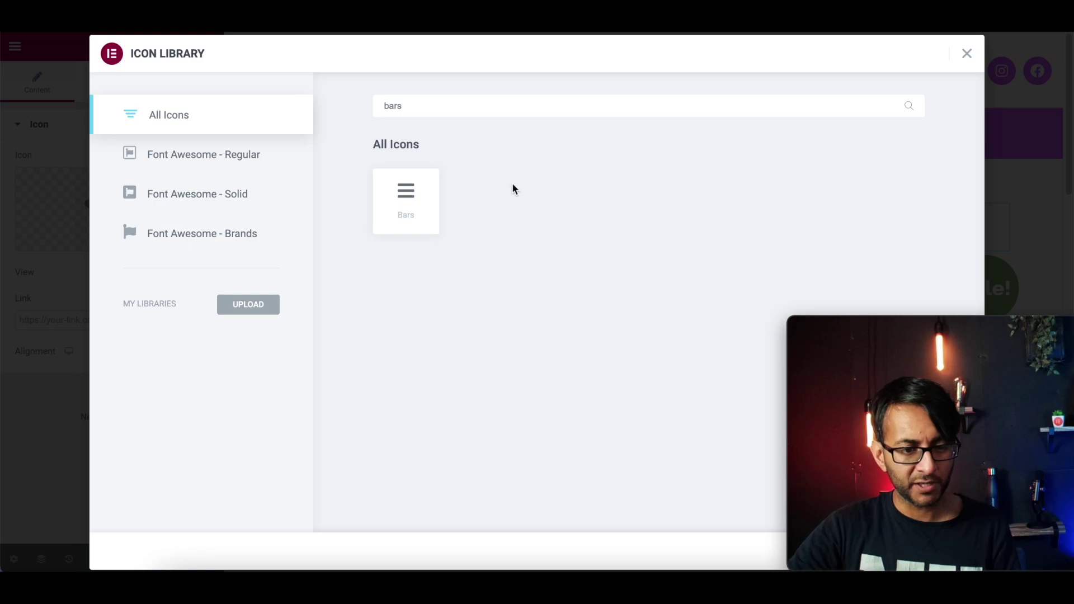
{"action": "left_click", "coordinate": [420, 202]}
{"action": "left_click_drag", "start_coordinate": [893, 325], "coordinate": [974, 334]}
{"action": "left_click", "coordinate": [930, 556]}
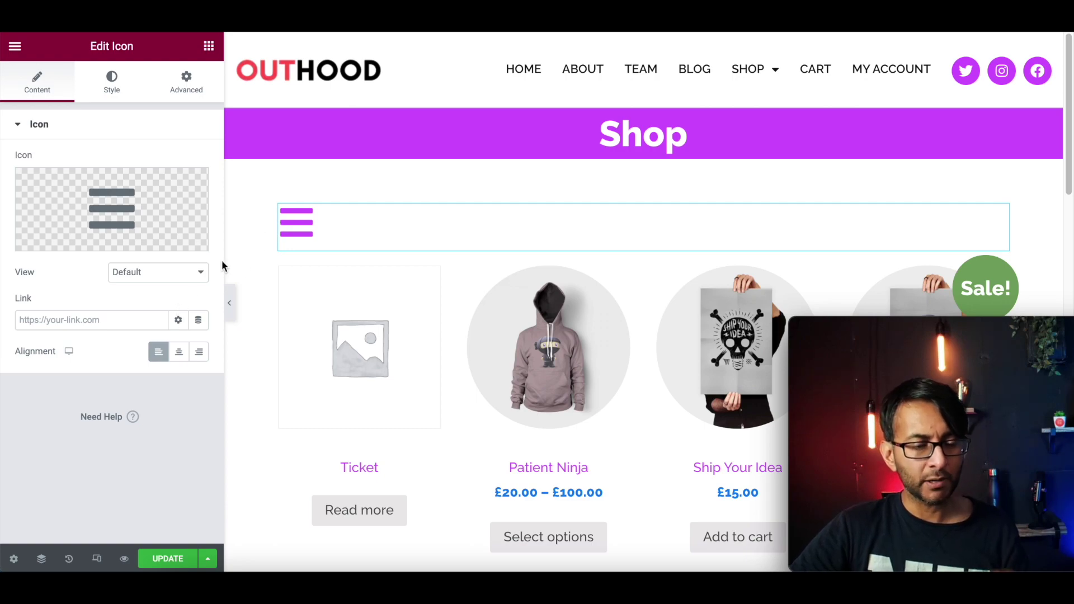
Step: Set the icon's normal Primary Color to the global White
{"action": "left_click", "coordinate": [113, 85]}
{"action": "left_click", "coordinate": [180, 193]}
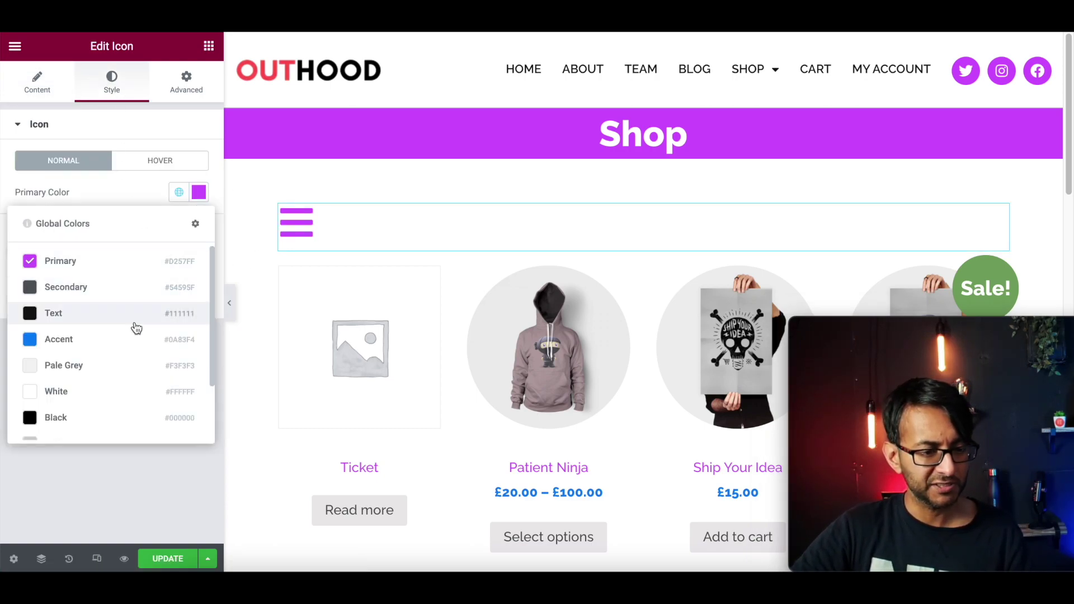
{"action": "left_click", "coordinate": [72, 390]}
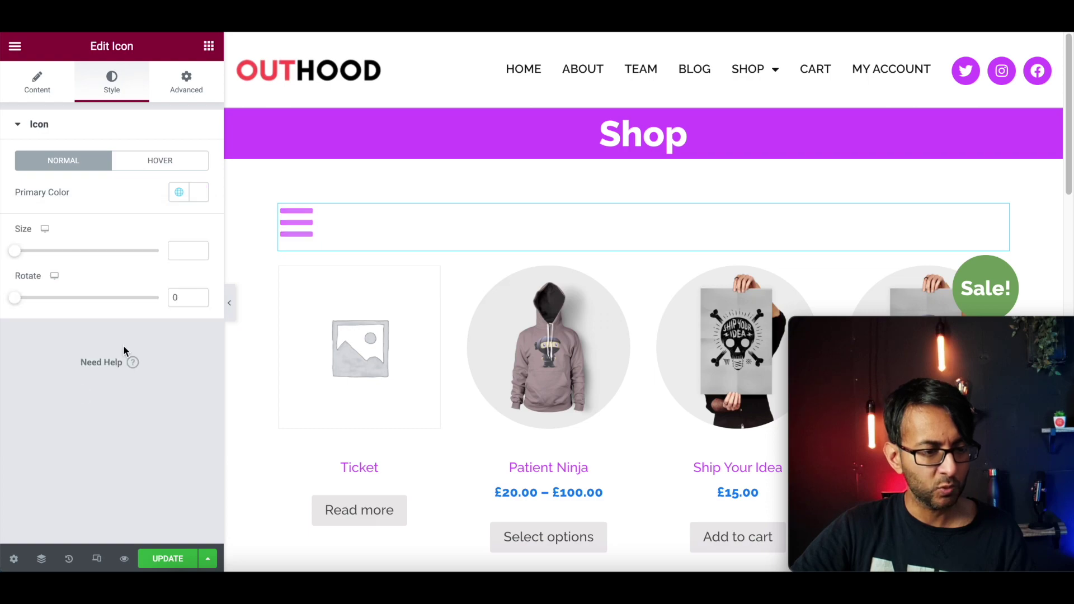
{"action": "left_click", "coordinate": [169, 167]}
{"action": "left_click", "coordinate": [178, 192]}
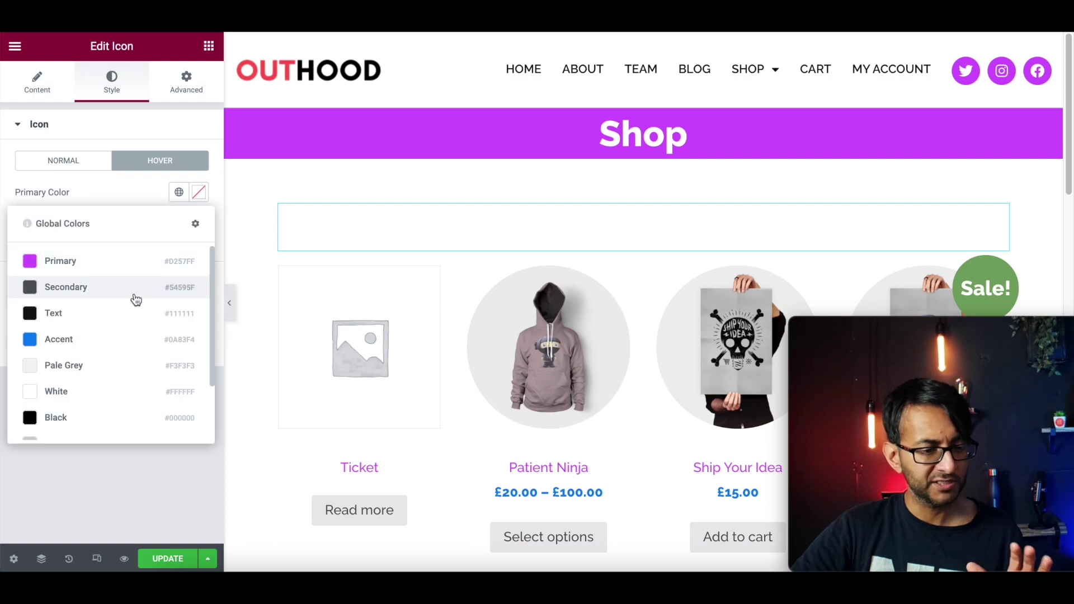
Step: Make the hover colour White and give the widget a Classic background in global Primary purple
{"action": "left_click", "coordinate": [136, 391]}
{"action": "left_click", "coordinate": [186, 81]}
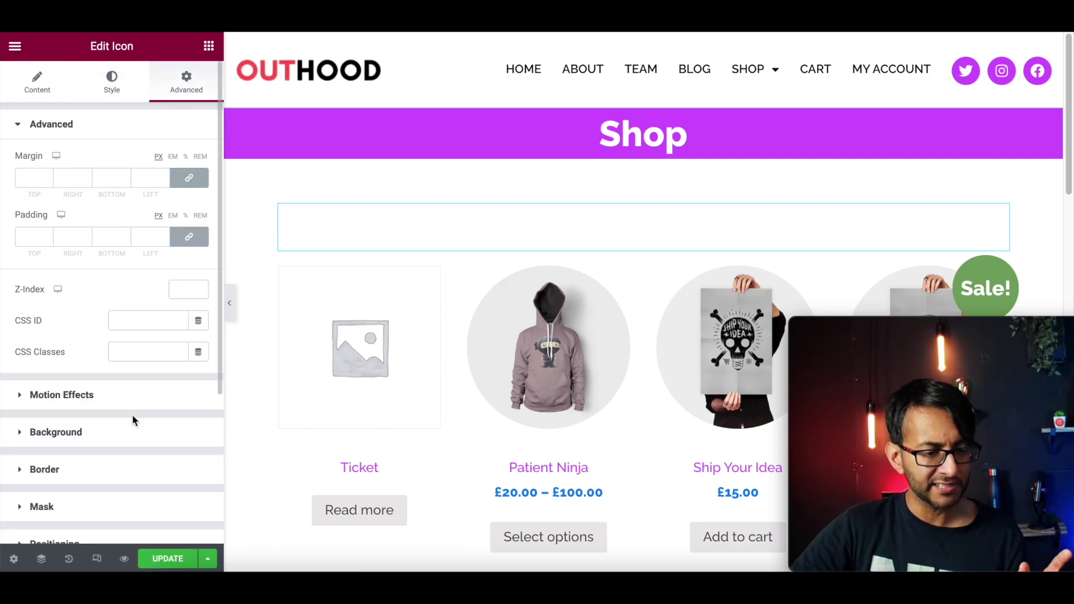
{"action": "left_click", "coordinate": [139, 438]}
{"action": "left_click", "coordinate": [179, 267]}
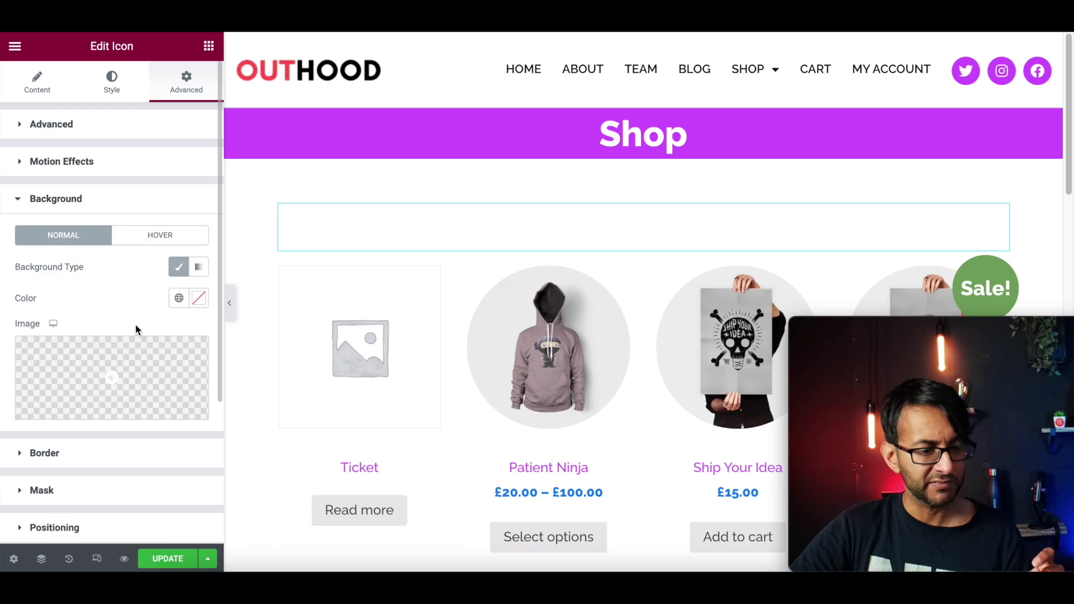
{"action": "left_click", "coordinate": [179, 300]}
{"action": "left_click", "coordinate": [100, 362]}
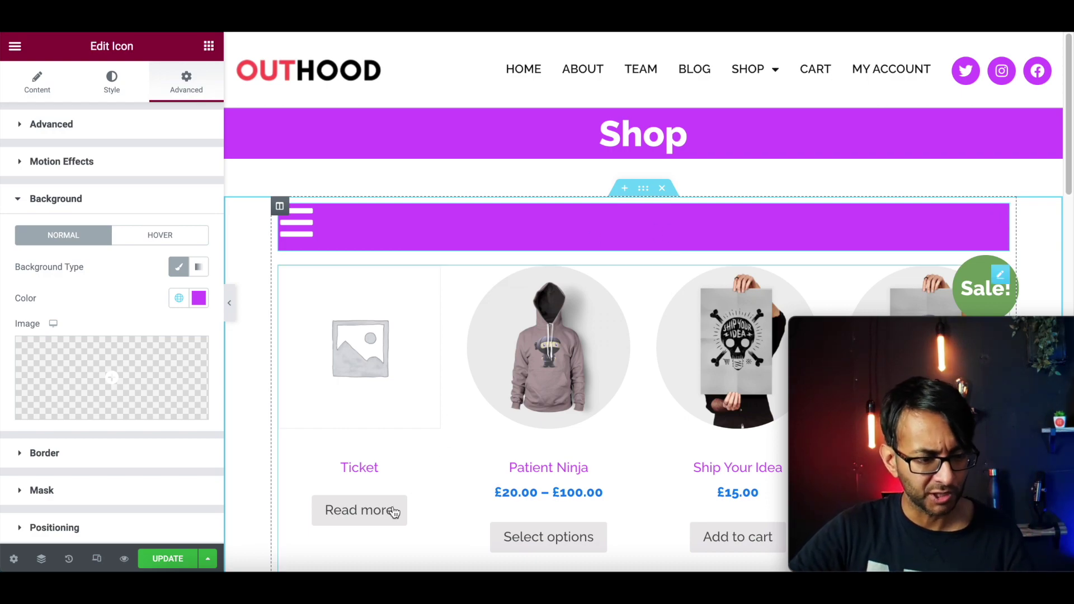
Step: Set the widget's Positioning width to Custom so it hugs the icon
{"action": "left_click", "coordinate": [108, 532]}
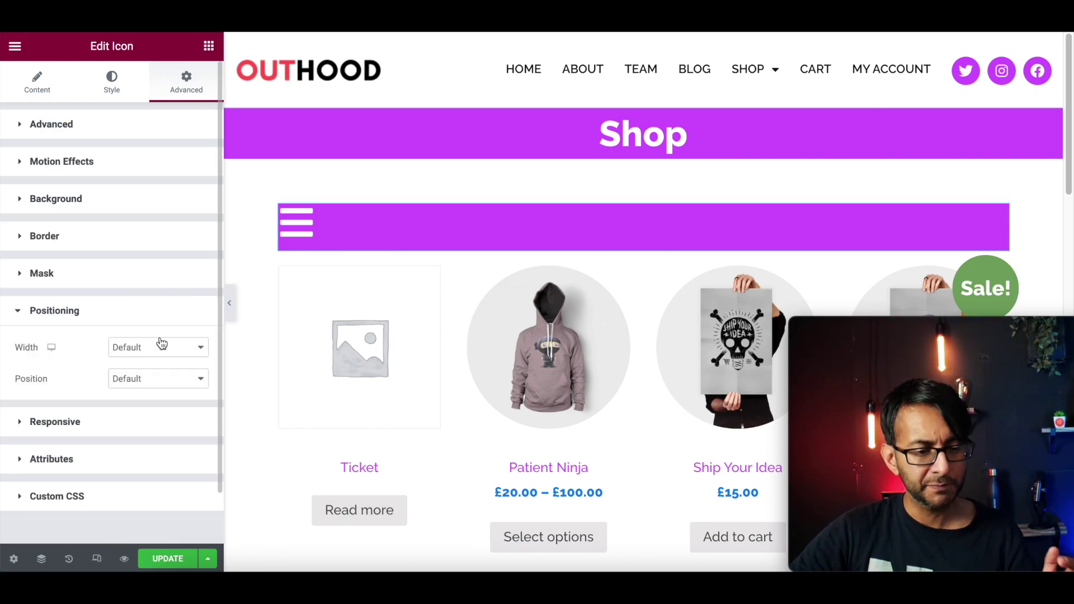
{"action": "left_click", "coordinate": [156, 347]}
{"action": "left_click", "coordinate": [149, 401]}
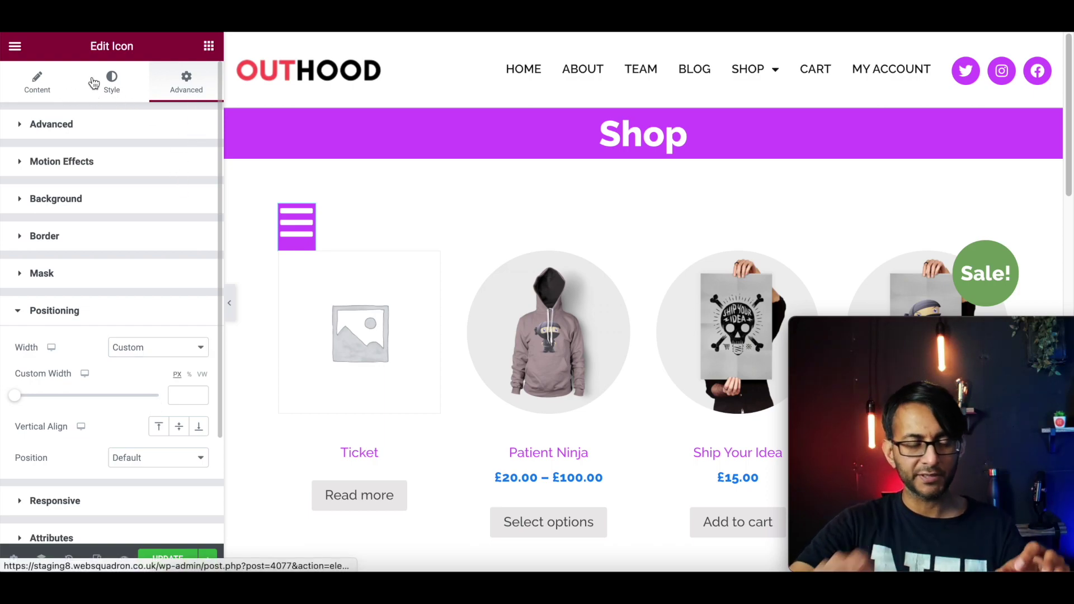
Step: Set the icon size to 30 and enter an initial top padding of 5
{"action": "left_click", "coordinate": [115, 80]}
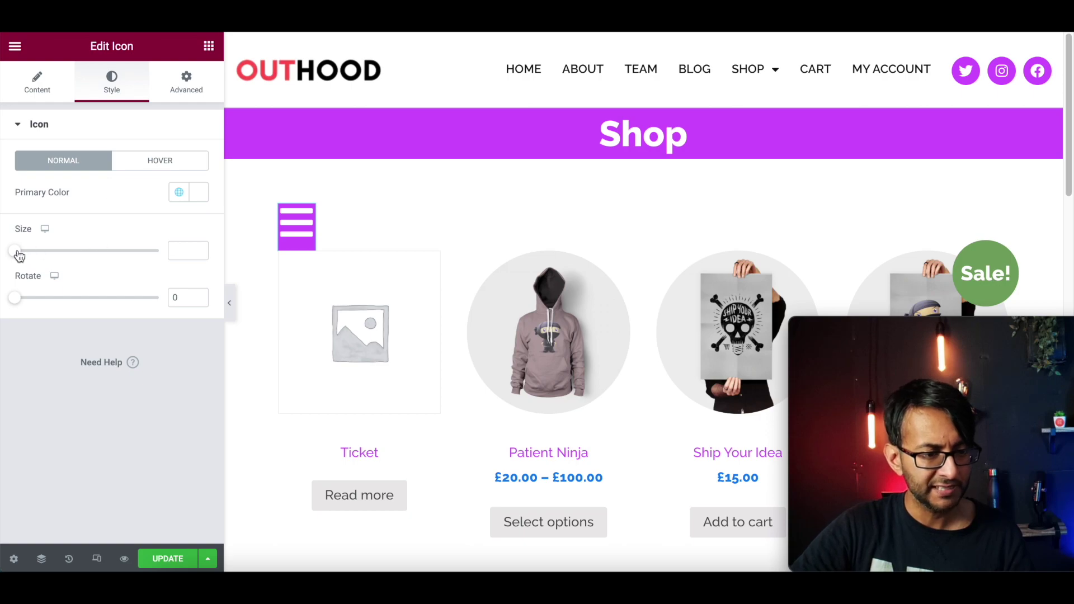
{"action": "left_click_drag", "start_coordinate": [18, 256], "coordinate": [28, 252]}
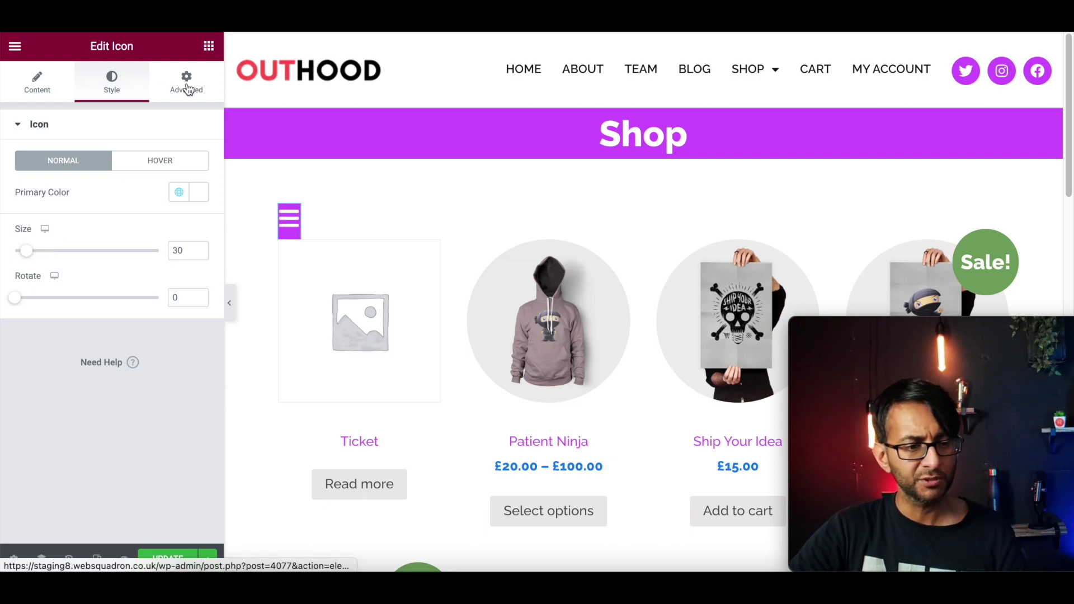
{"action": "left_click", "coordinate": [188, 89]}
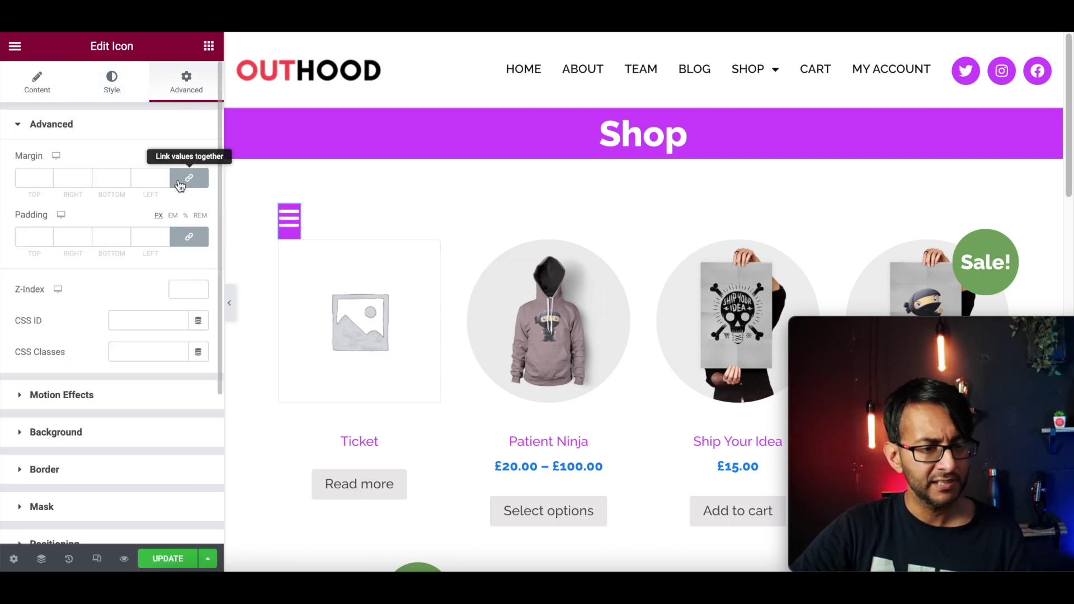
{"action": "left_click", "coordinate": [34, 237]}
{"action": "type", "text": "5"}
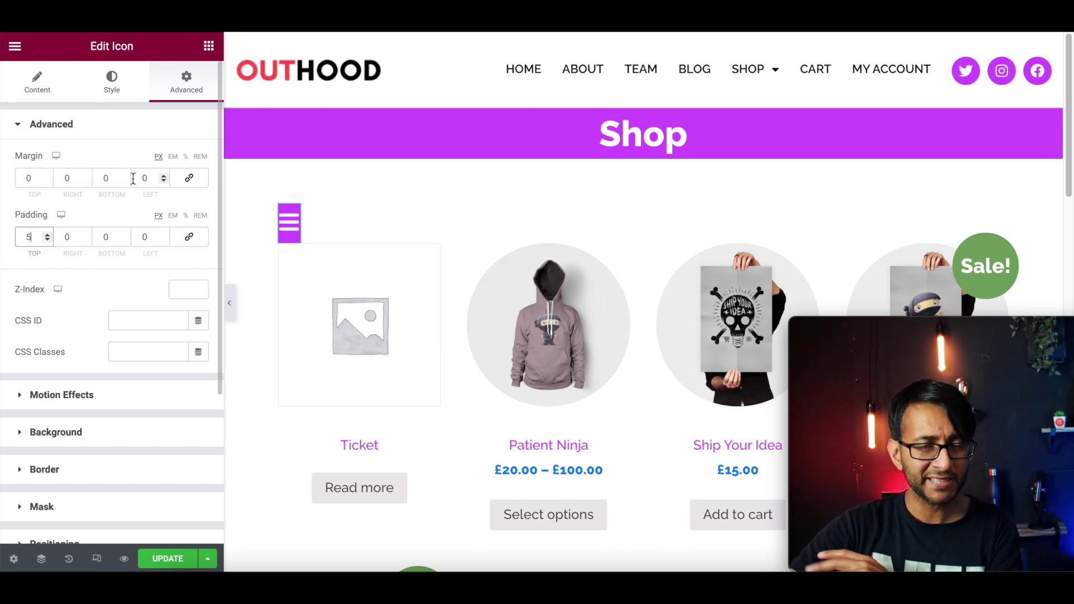
Step: Set the unlinked padding to 8 top, 5 right, 0 bottom, and 5 left
{"action": "double_click", "coordinate": [89, 235]}
{"action": "left_click", "coordinate": [86, 234]}
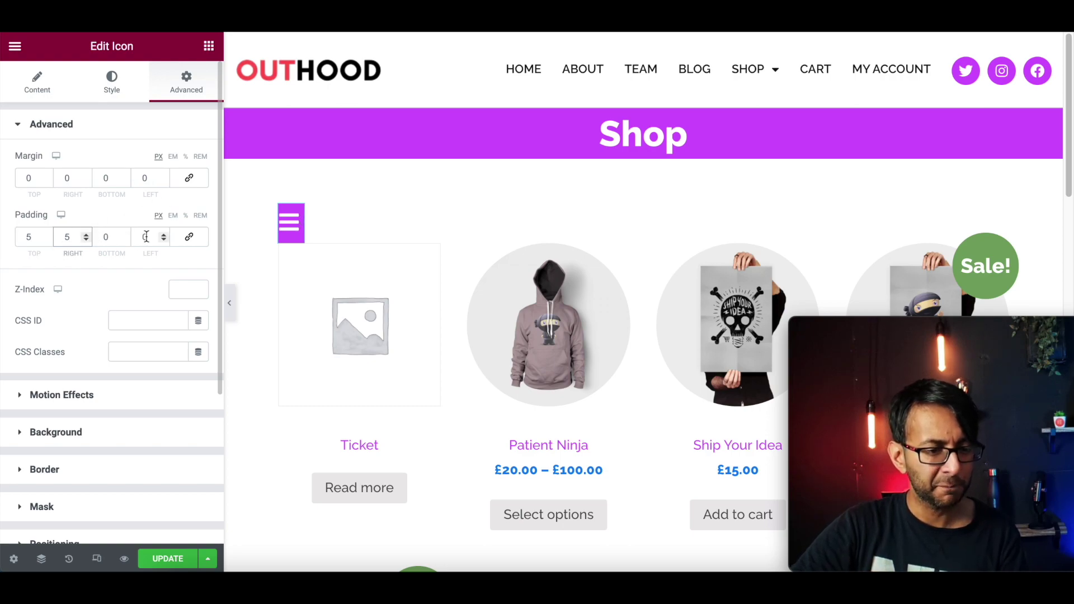
{"action": "double_click", "coordinate": [163, 234]}
{"action": "double_click", "coordinate": [164, 235]}
{"action": "left_click", "coordinate": [163, 234]}
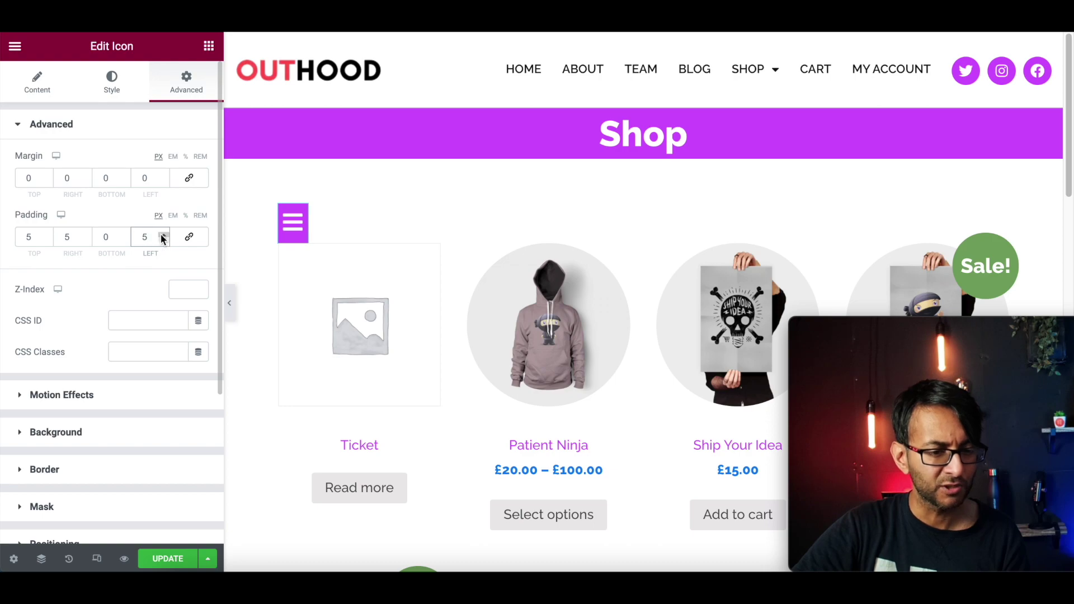
{"action": "left_click", "coordinate": [126, 240]}
{"action": "left_click", "coordinate": [126, 235]}
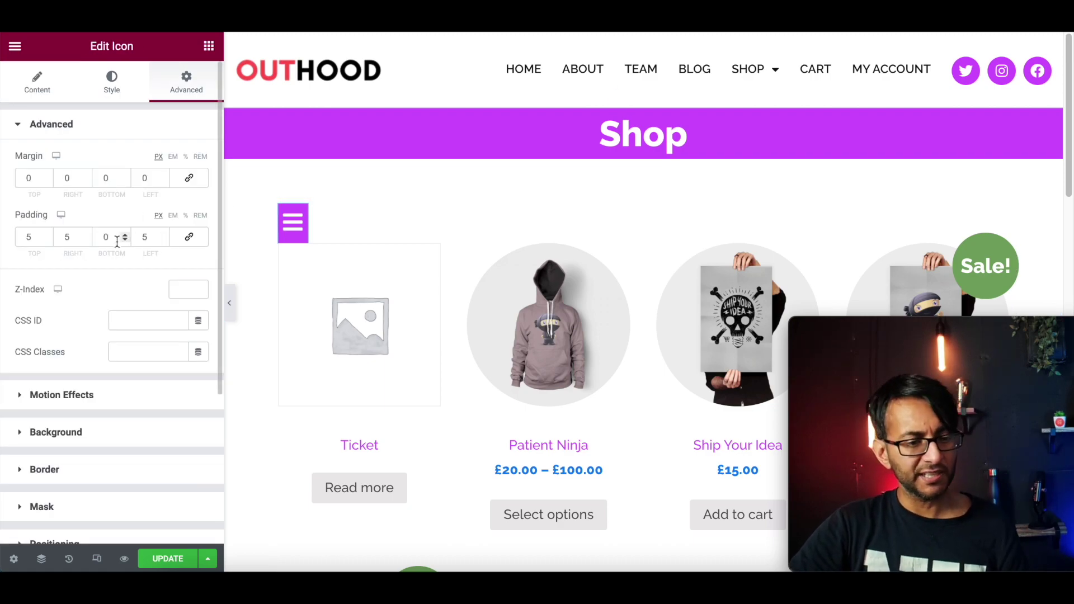
{"action": "left_click", "coordinate": [47, 234]}
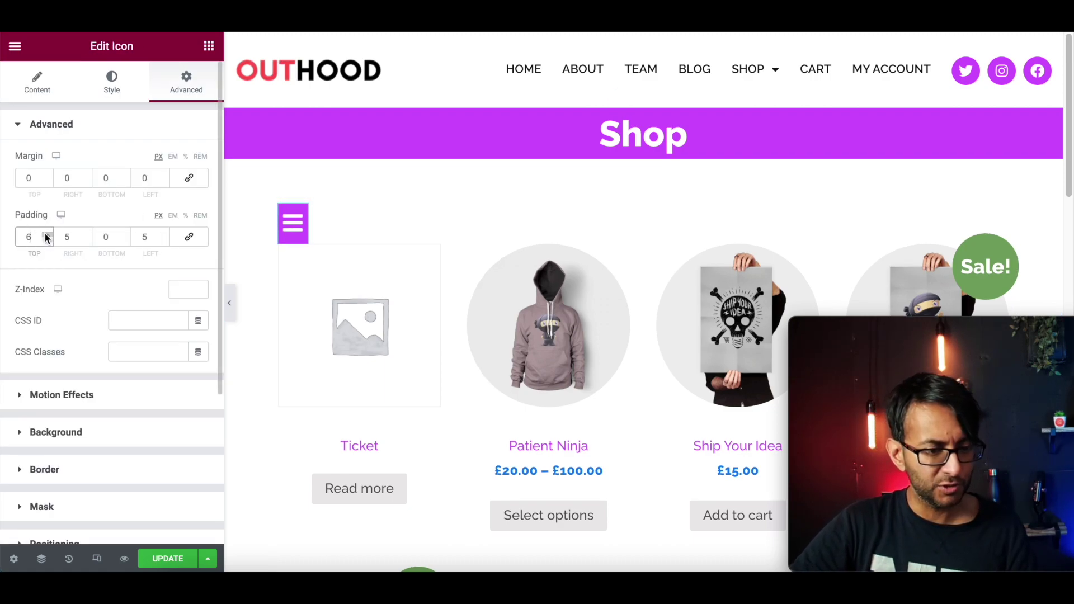
{"action": "left_click", "coordinate": [46, 235]}
{"action": "left_click", "coordinate": [46, 235]}
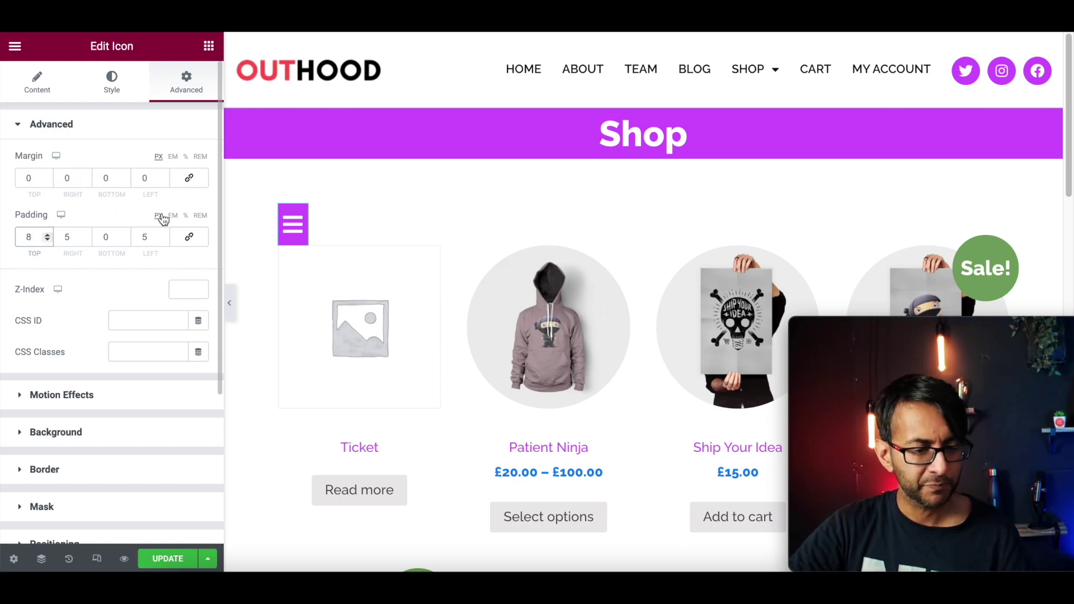
{"action": "scroll", "coordinate": [135, 466], "scroll_direction": "down", "scroll_amount": 3}
{"action": "left_click", "coordinate": [156, 451]}
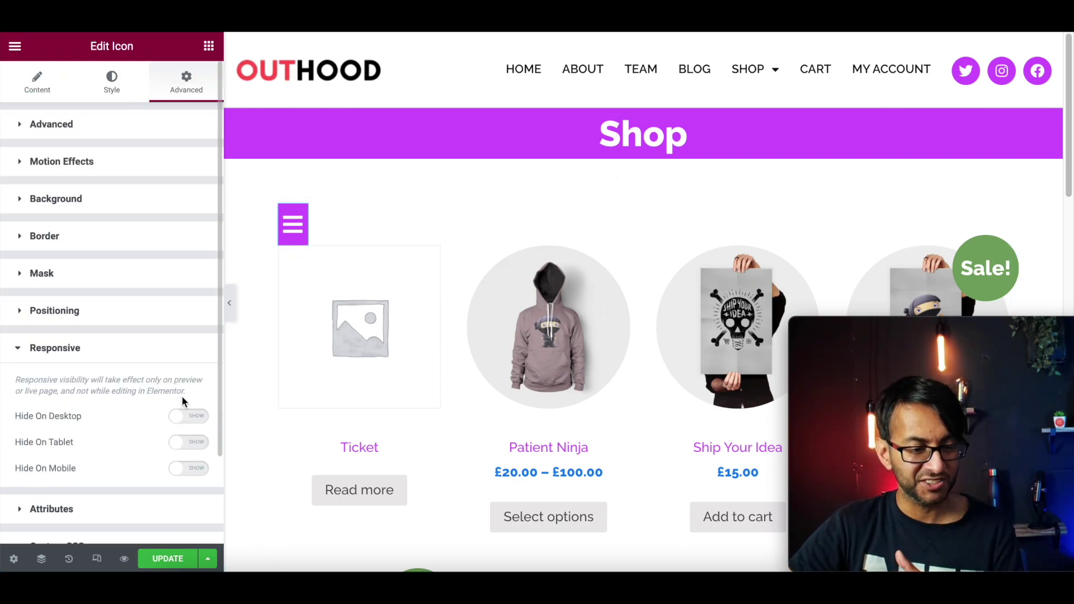
Step: Set the hamburger icon's position to Fixed in Advanced > Positioning
{"action": "left_click", "coordinate": [141, 321]}
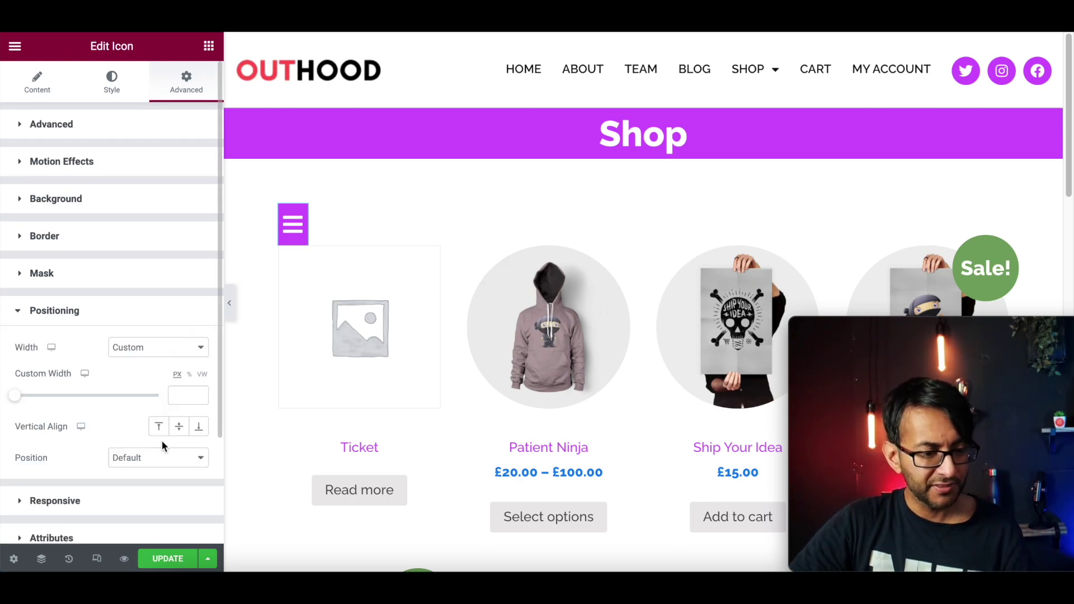
{"action": "left_click", "coordinate": [159, 457]}
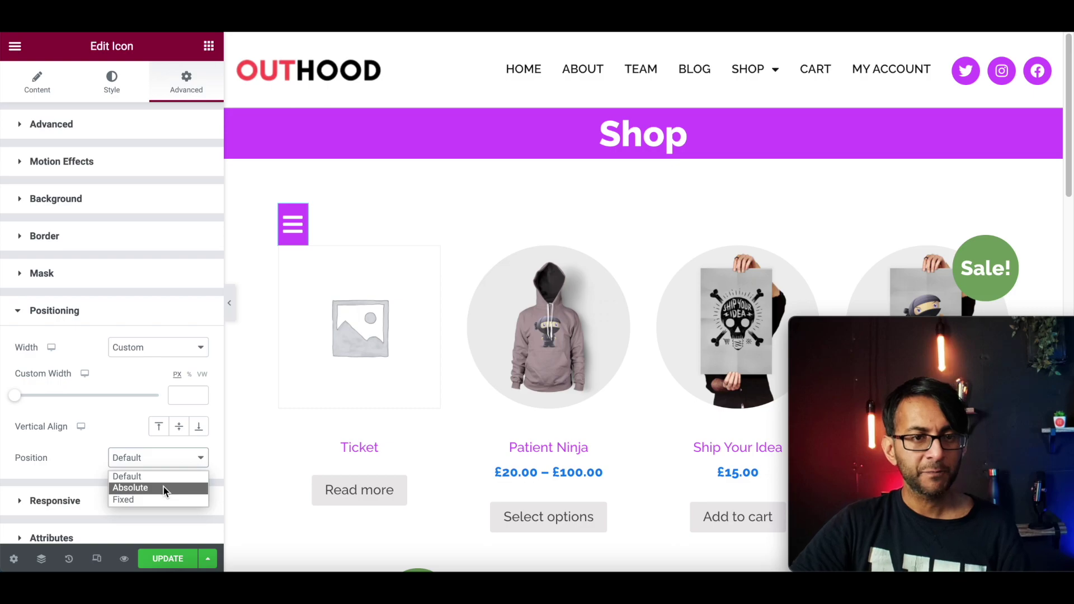
{"action": "left_click", "coordinate": [168, 500]}
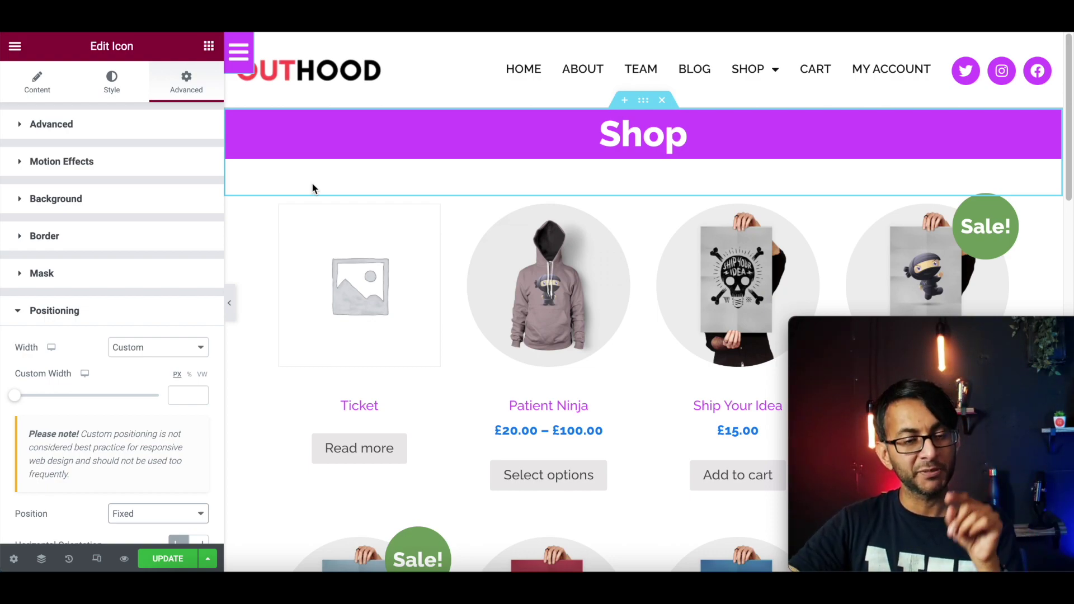
Step: Set the vertical offset unit to % and the offset to 50
{"action": "scroll", "coordinate": [146, 392], "scroll_direction": "down", "scroll_amount": 5}
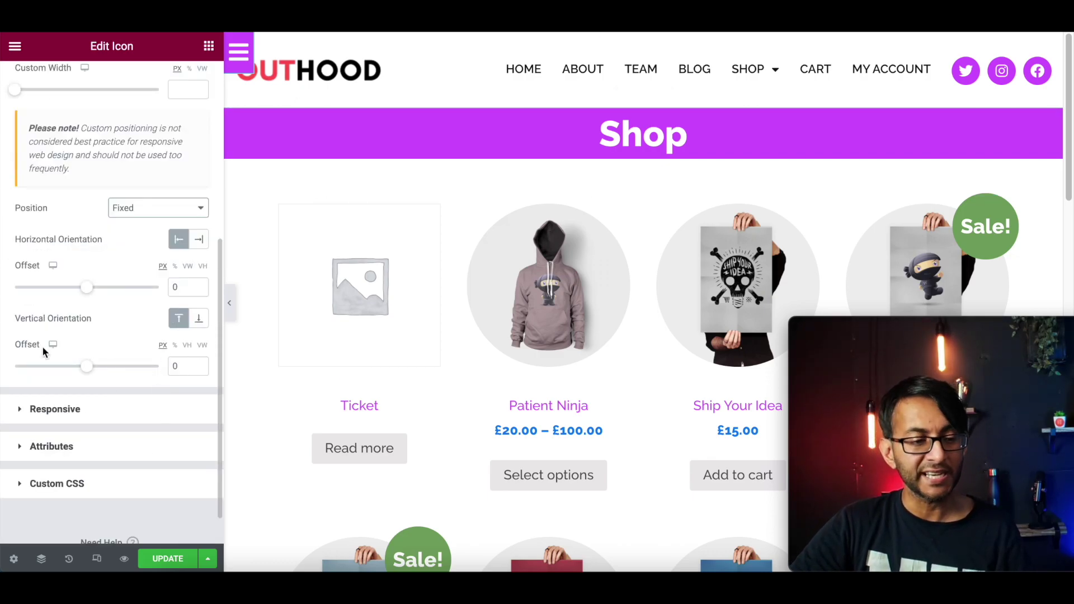
{"action": "left_click", "coordinate": [175, 345]}
{"action": "left_click_drag", "start_coordinate": [180, 366], "coordinate": [162, 365]}
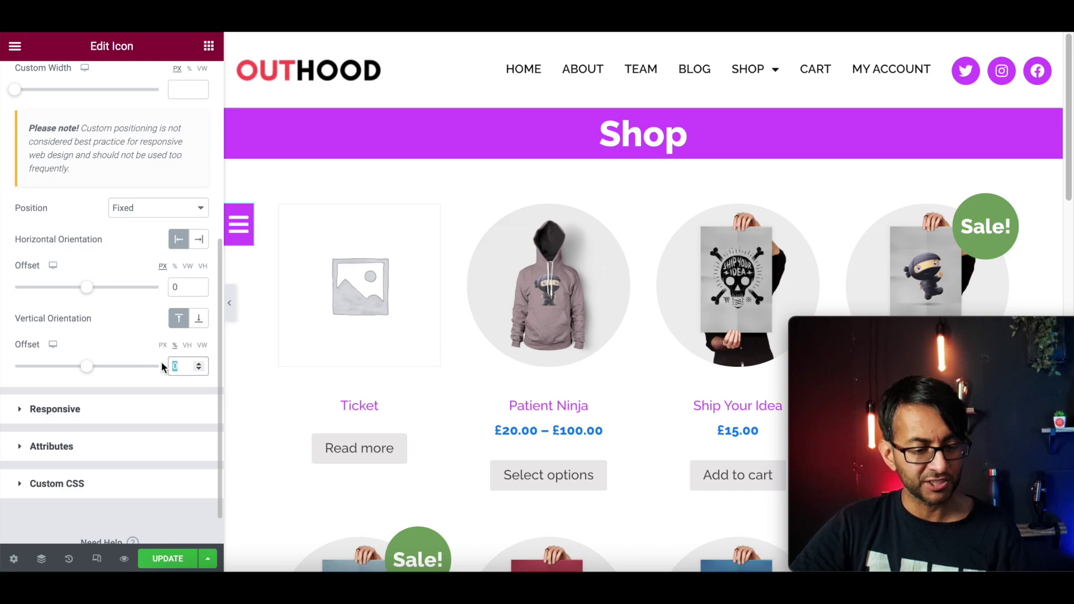
{"action": "type", "text": "50"}
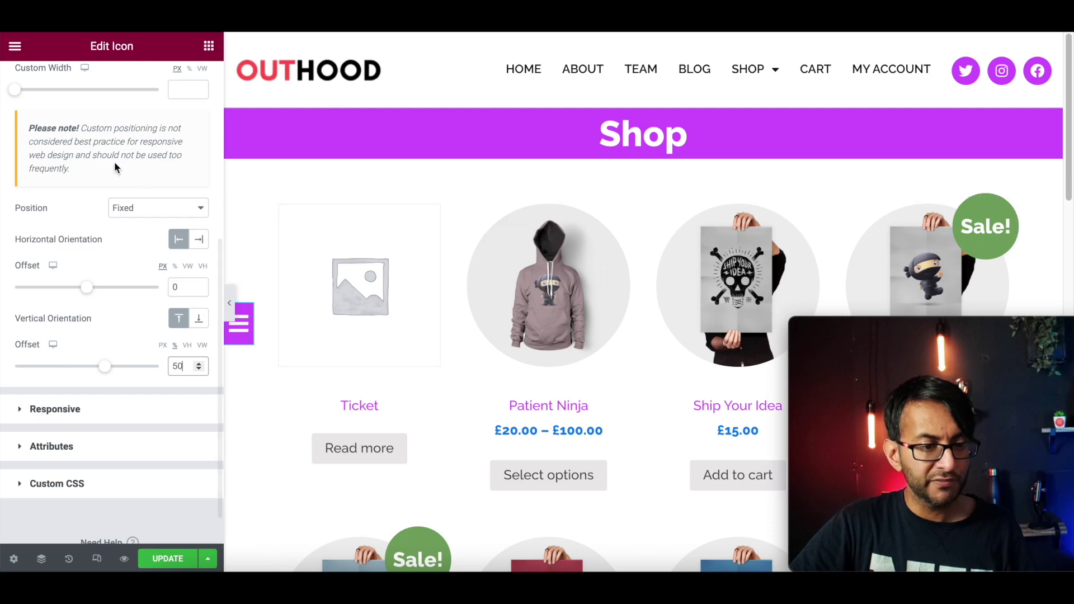
{"action": "scroll", "coordinate": [168, 180], "scroll_direction": "up", "scroll_amount": 5}
{"action": "scroll", "coordinate": [149, 334], "scroll_direction": "down", "scroll_amount": 6}
{"action": "scroll", "coordinate": [129, 369], "scroll_direction": "up", "scroll_amount": 1}
Step: Turn on Hide On Desktop and Hide On Tablet for the icon, then update the template
{"action": "left_click", "coordinate": [115, 402]}
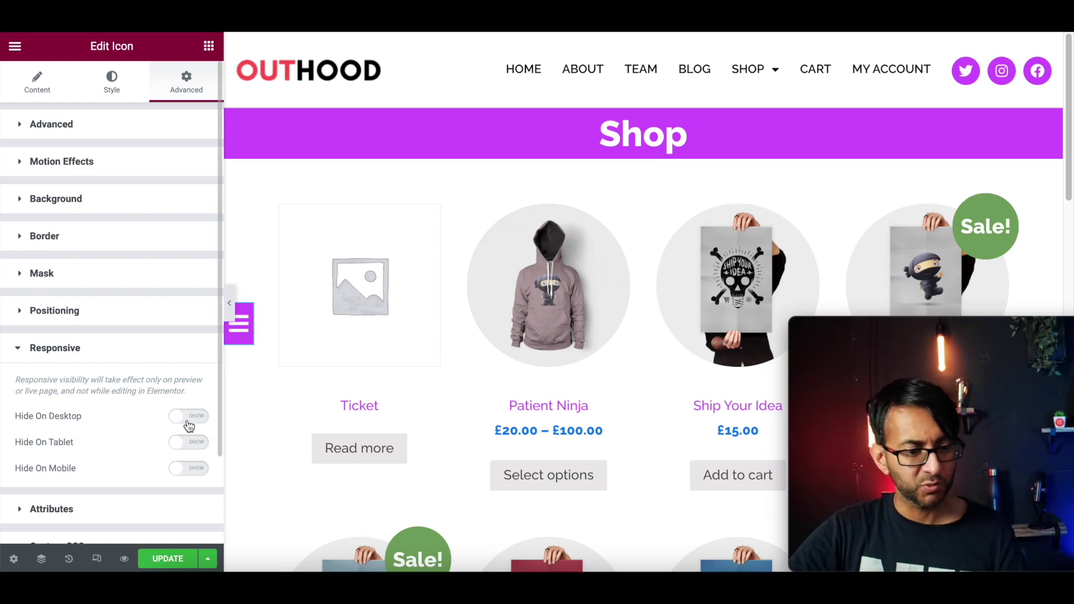
{"action": "left_click", "coordinate": [190, 420]}
{"action": "left_click", "coordinate": [195, 444]}
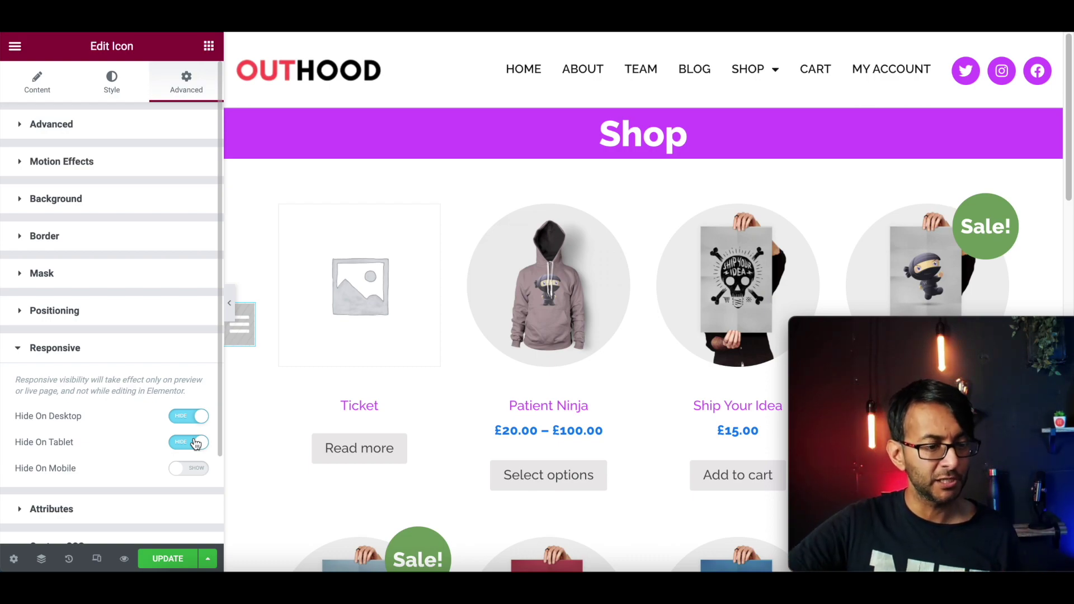
{"action": "left_click", "coordinate": [168, 559]}
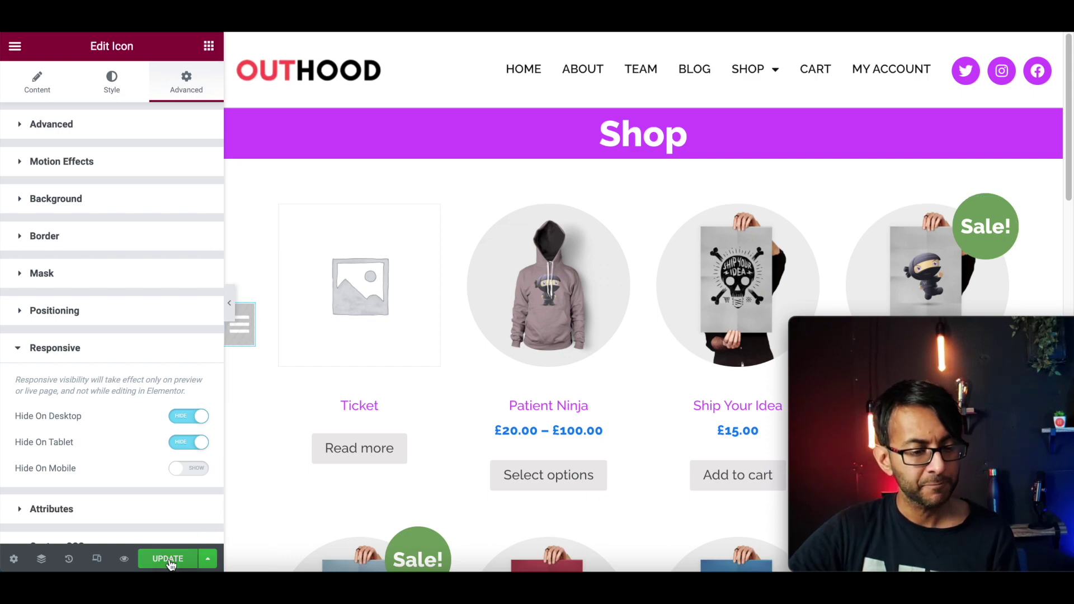
Step: Link the icon through the Popup dynamic tag on the Content tab
{"action": "left_click", "coordinate": [45, 91]}
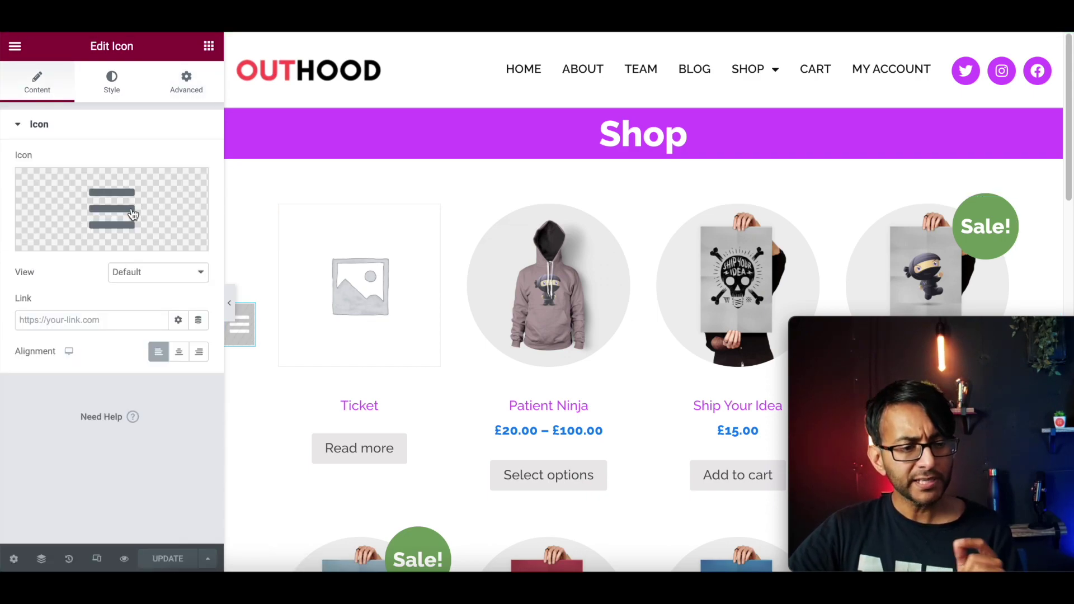
{"action": "left_click", "coordinate": [198, 321]}
{"action": "scroll", "coordinate": [102, 470], "scroll_direction": "down", "scroll_amount": 3}
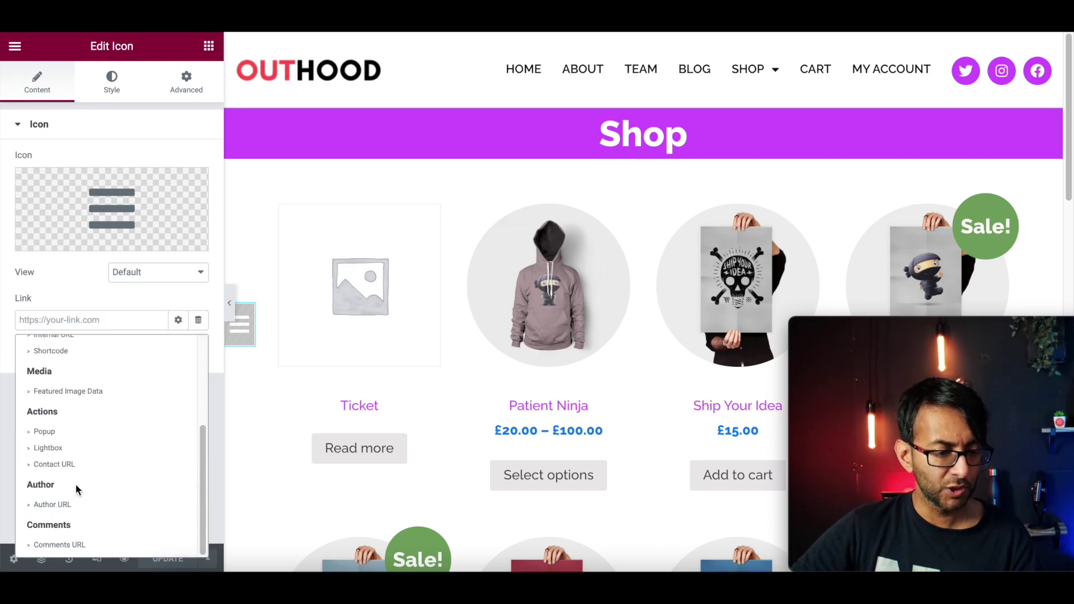
{"action": "left_click", "coordinate": [82, 429]}
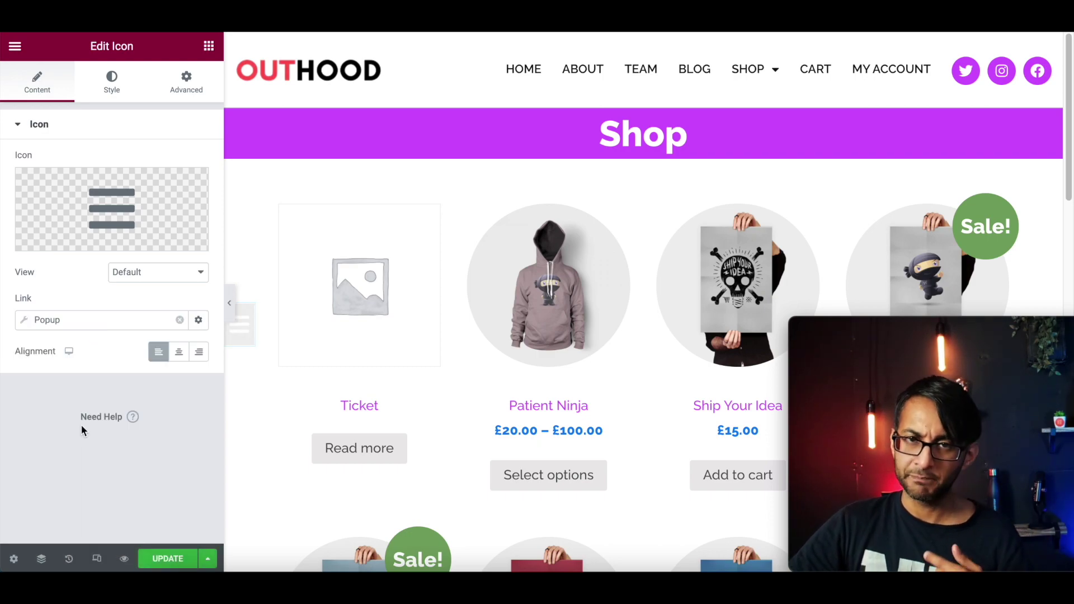
Step: Make the link open the Filtermobile popup, update, and preview the shop page
{"action": "left_click", "coordinate": [24, 323]}
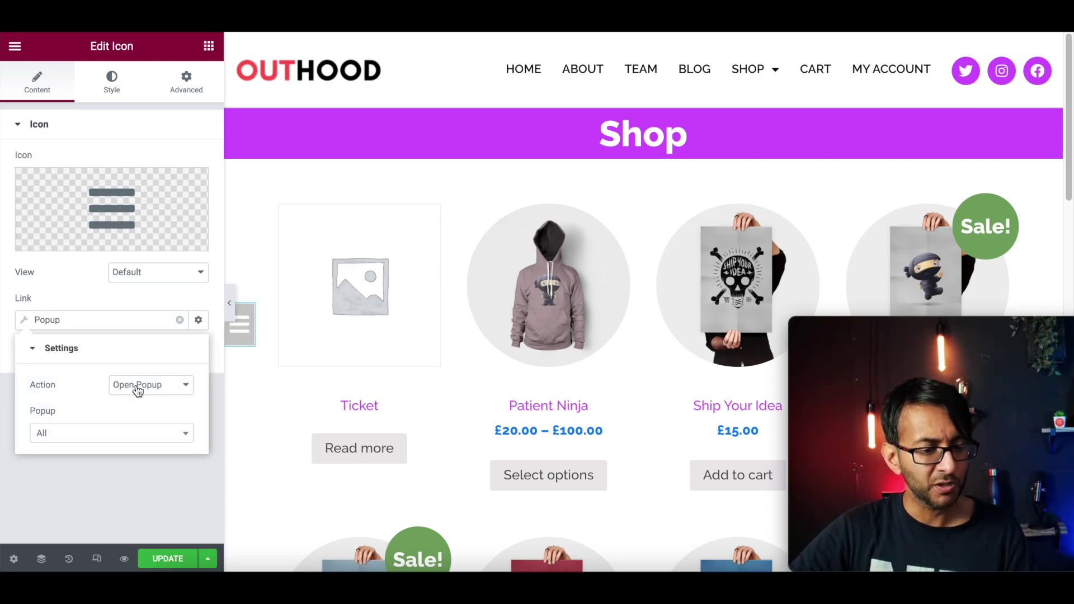
{"action": "left_click", "coordinate": [117, 440]}
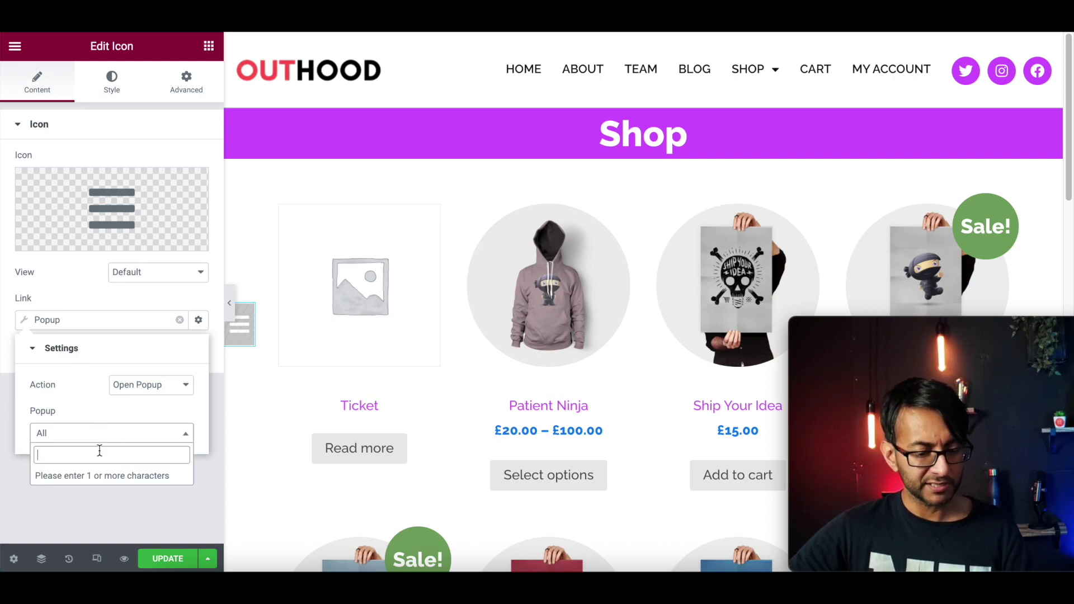
{"action": "type", "text": "filtermob"}
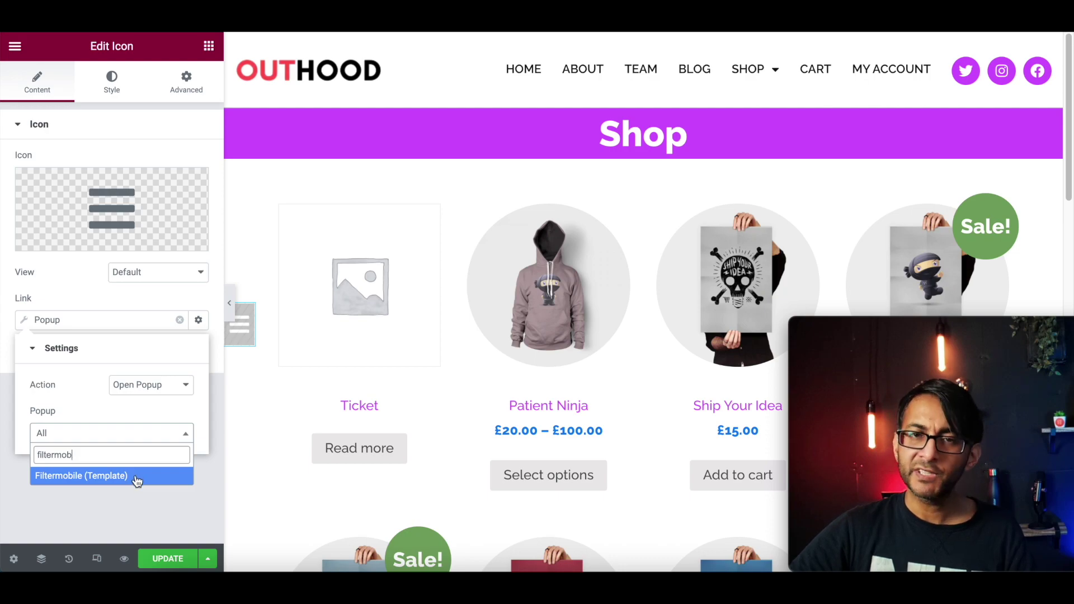
{"action": "left_click", "coordinate": [135, 475]}
{"action": "left_click", "coordinate": [168, 560]}
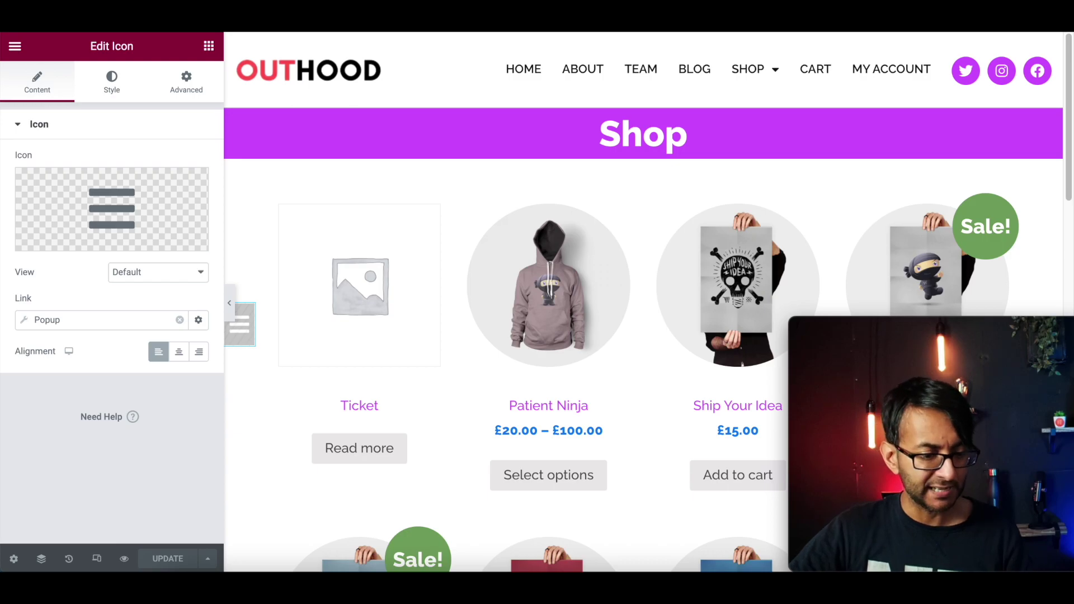
{"action": "left_click", "coordinate": [124, 559]}
Step: Open the filter popup from the hamburger icon in the preview, then close it
{"action": "left_click", "coordinate": [178, 327]}
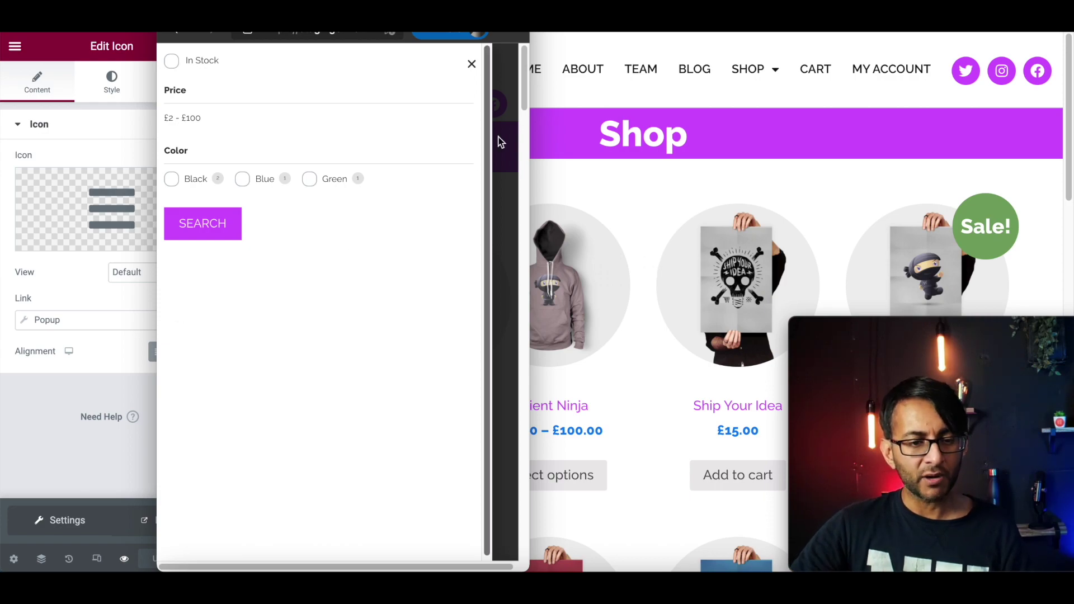
{"action": "left_click", "coordinate": [473, 64]}
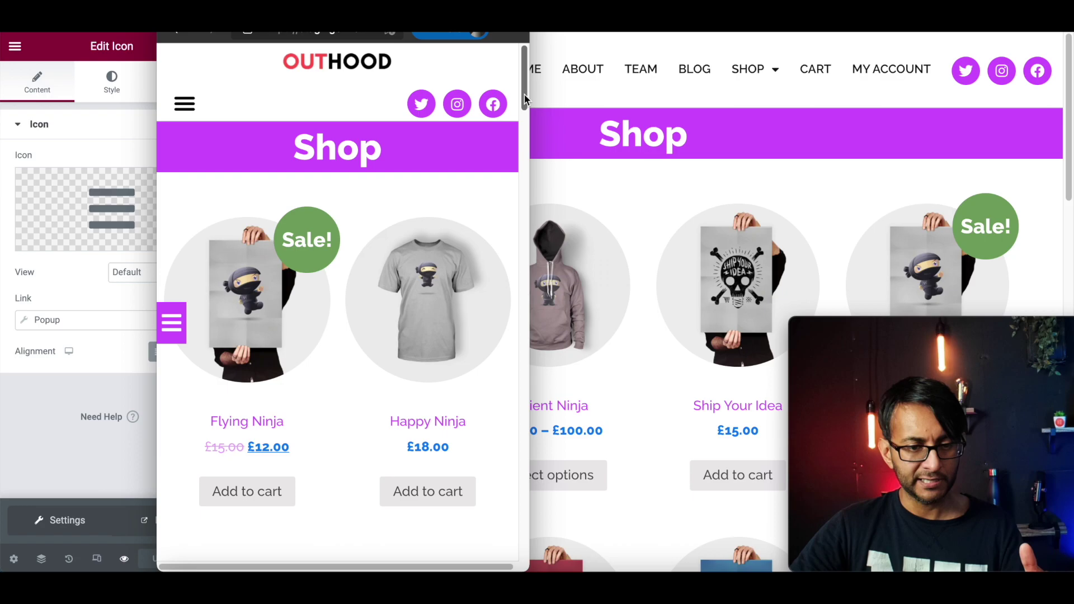
{"action": "left_click_drag", "start_coordinate": [526, 99], "coordinate": [529, 65]}
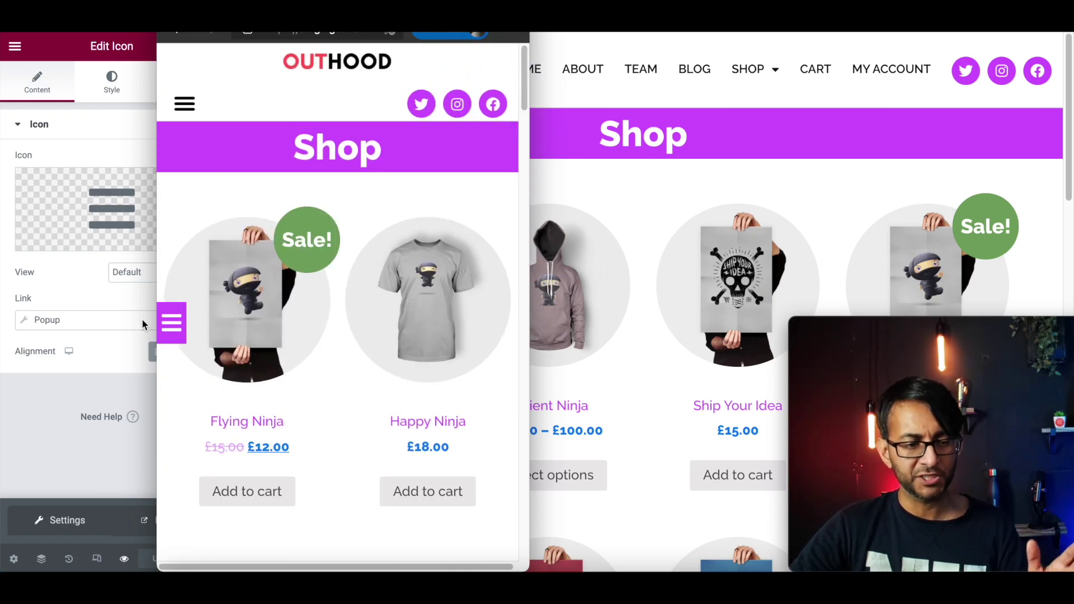
Step: Reopen the filter popup and search with Blue ticked under Color
{"action": "left_click", "coordinate": [172, 323]}
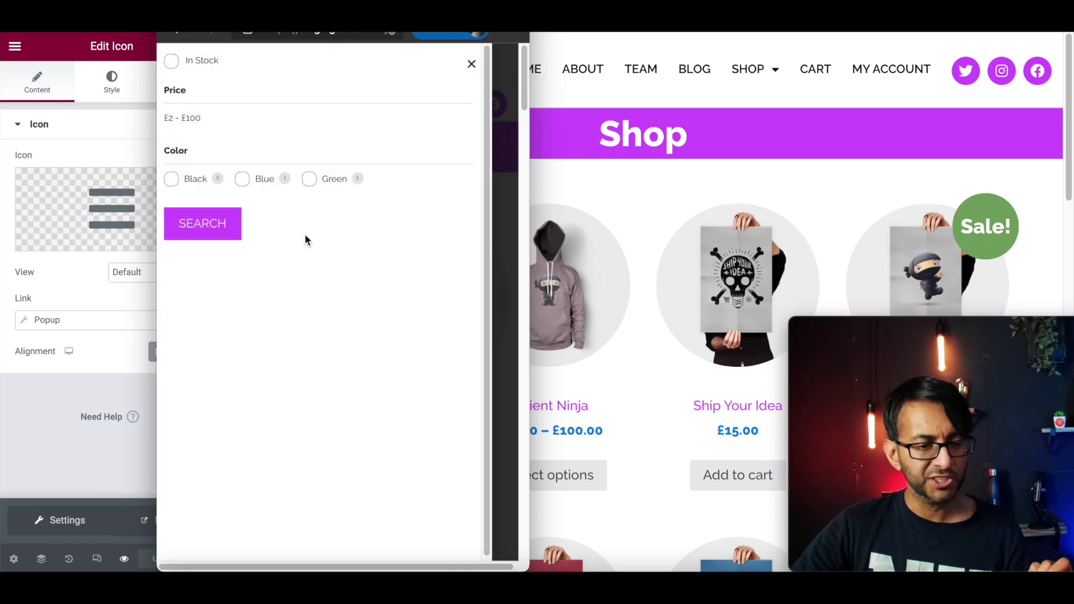
{"action": "left_click", "coordinate": [243, 180]}
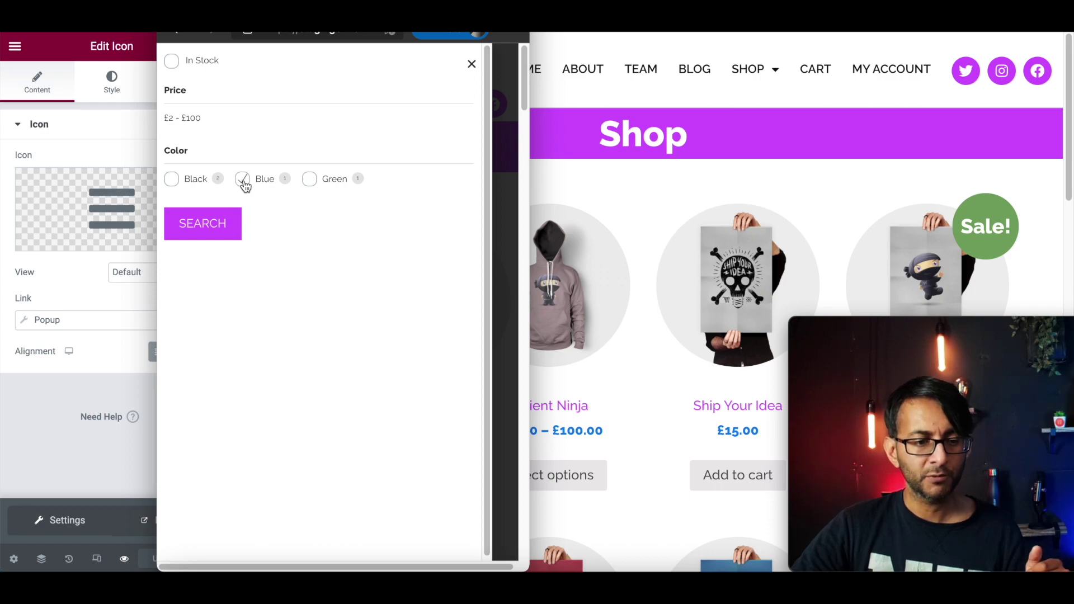
{"action": "left_click", "coordinate": [212, 225]}
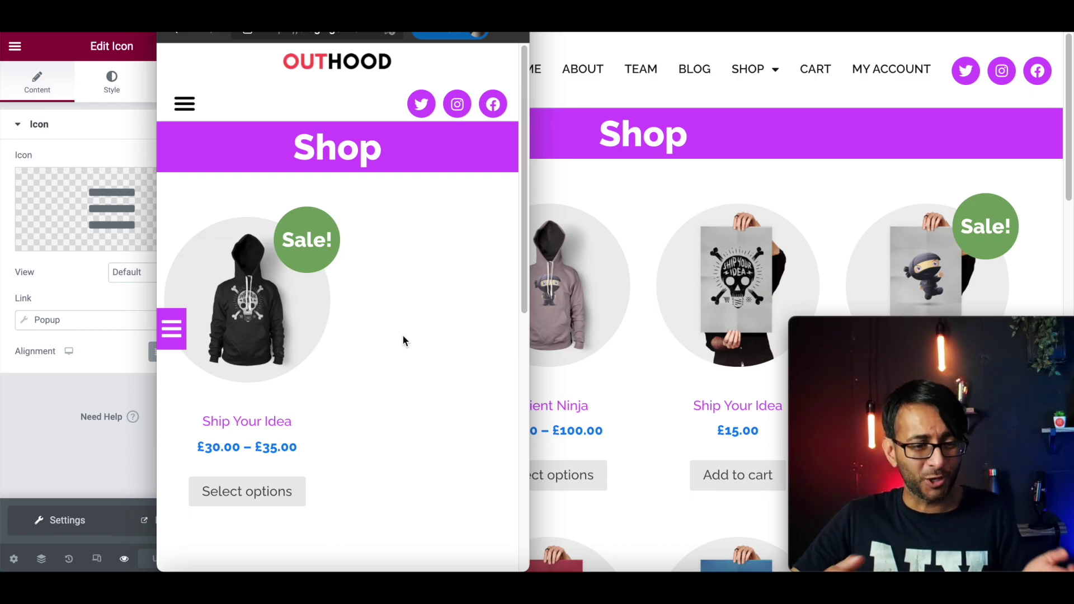
{"action": "scroll", "coordinate": [393, 347], "scroll_direction": "down", "scroll_amount": 3}
{"action": "scroll", "coordinate": [375, 339], "scroll_direction": "up", "scroll_amount": 3}
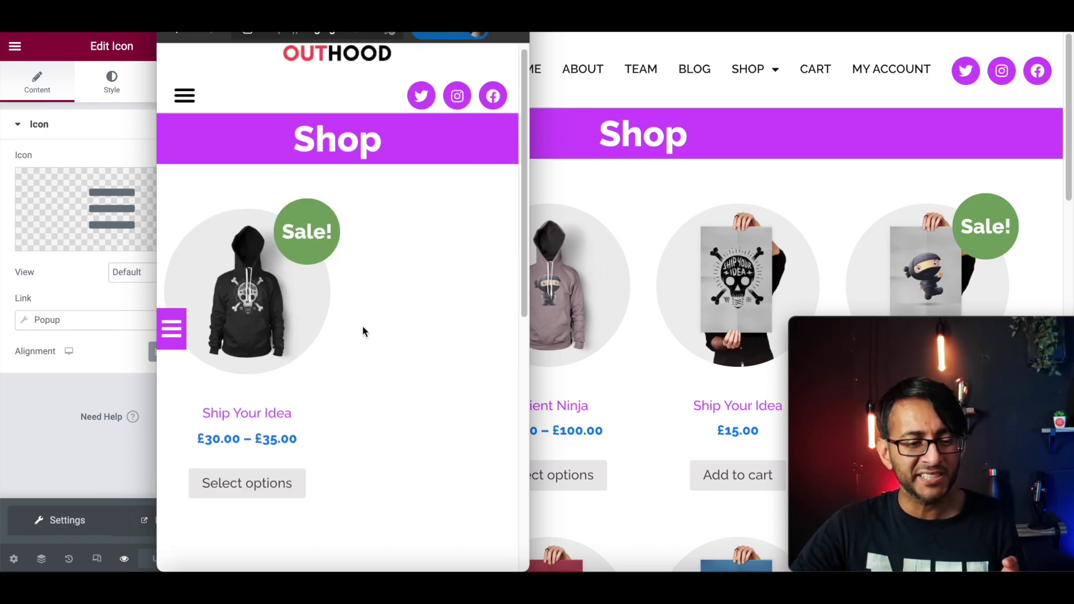
{"action": "left_click", "coordinate": [175, 339]}
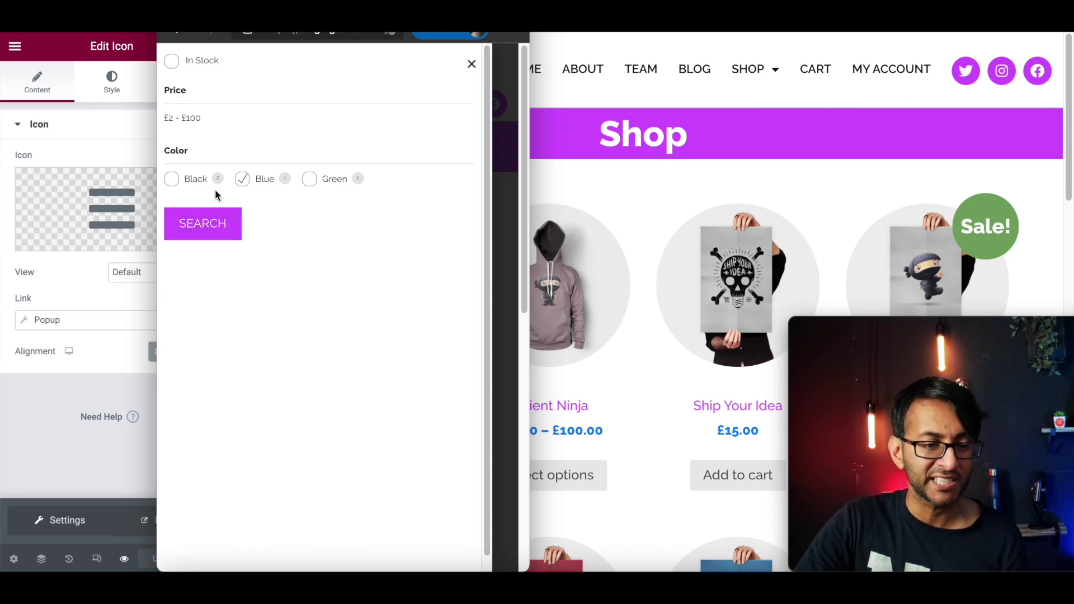
Step: Swap the colour filter from Blue to Black, search, and reopen the popup
{"action": "left_click", "coordinate": [244, 181]}
{"action": "left_click", "coordinate": [174, 181]}
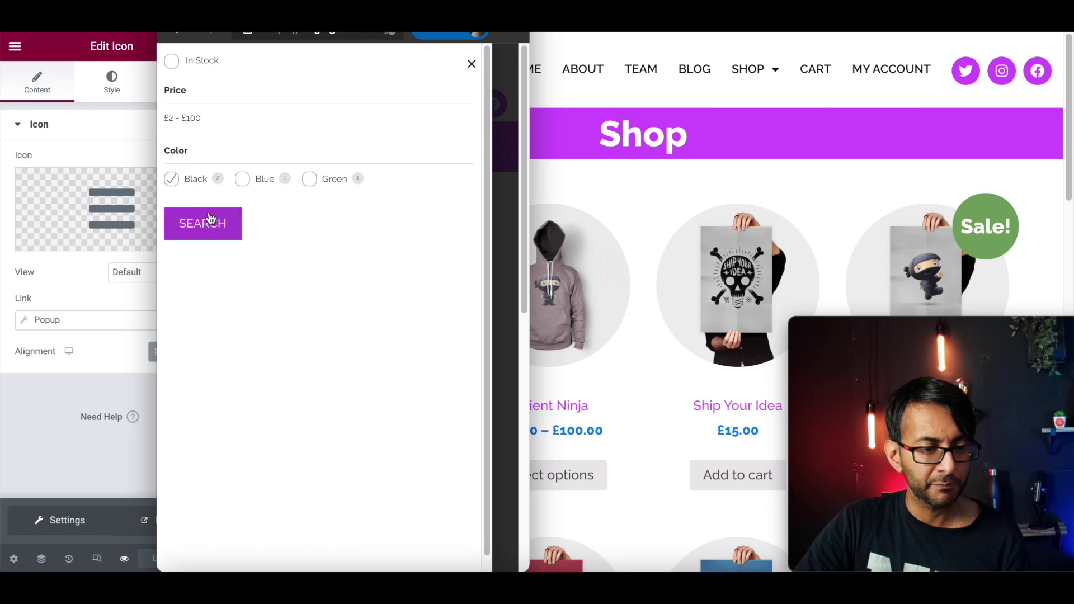
{"action": "left_click", "coordinate": [206, 226]}
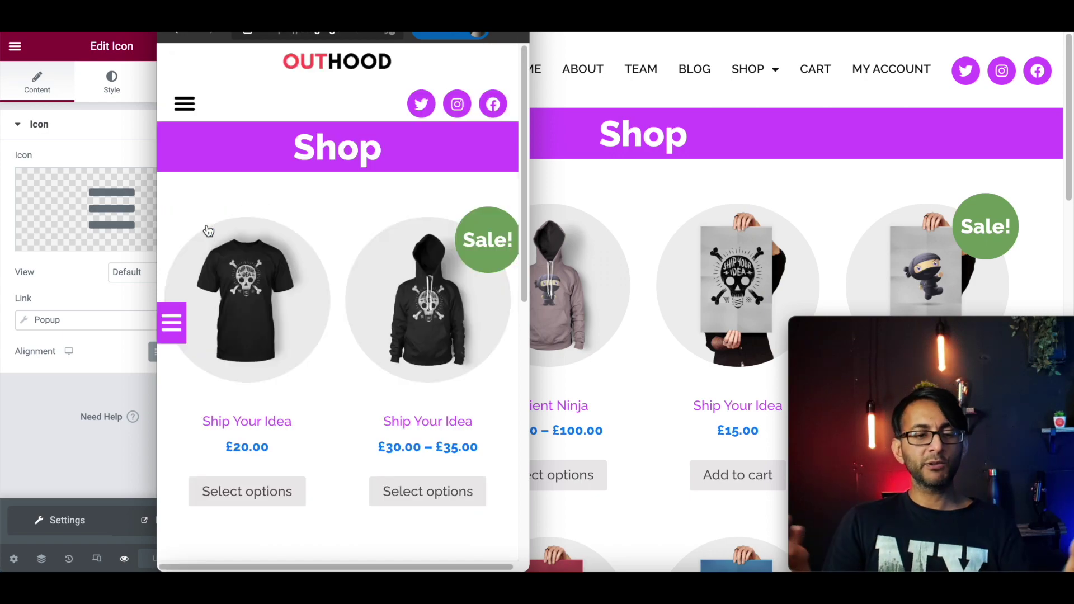
{"action": "scroll", "coordinate": [358, 288], "scroll_direction": "down", "scroll_amount": 6}
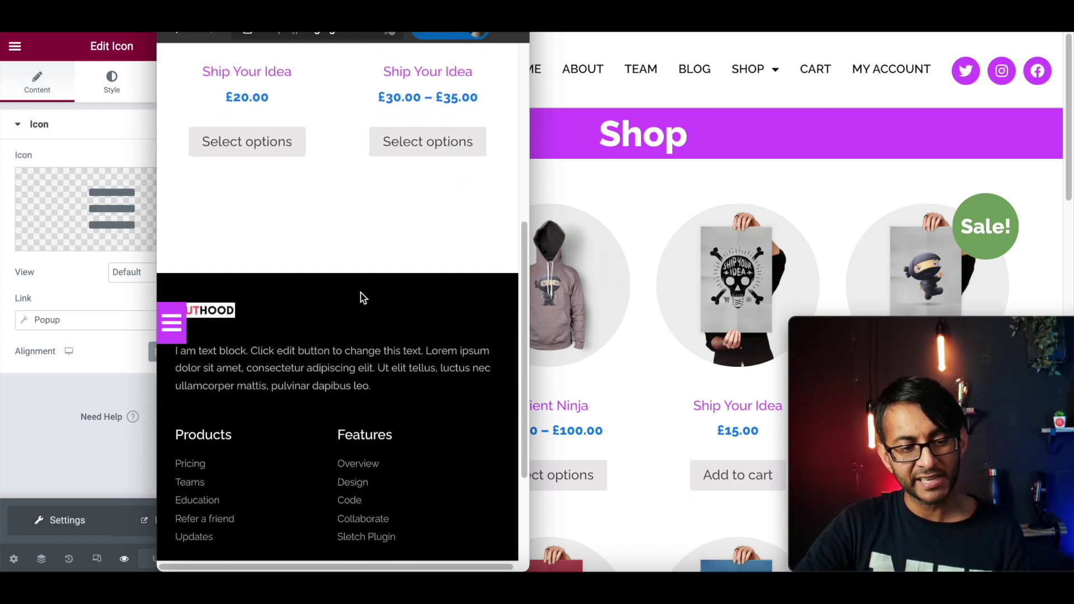
{"action": "scroll", "coordinate": [367, 305], "scroll_direction": "up", "scroll_amount": 4}
{"action": "scroll", "coordinate": [398, 255], "scroll_direction": "up", "scroll_amount": 2}
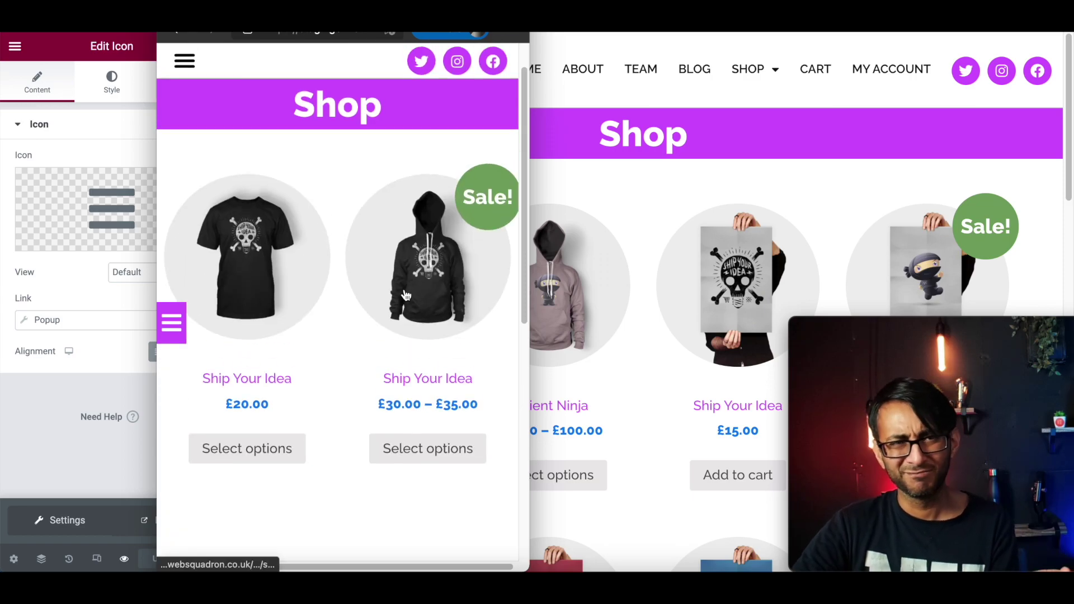
{"action": "left_click", "coordinate": [450, 458]}
{"action": "left_click", "coordinate": [178, 332]}
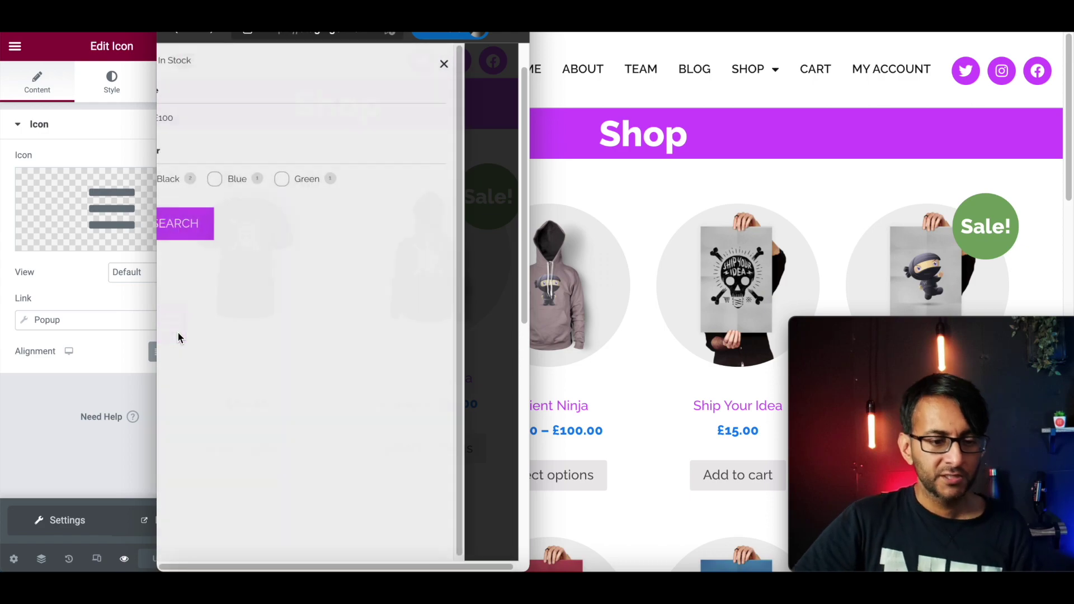